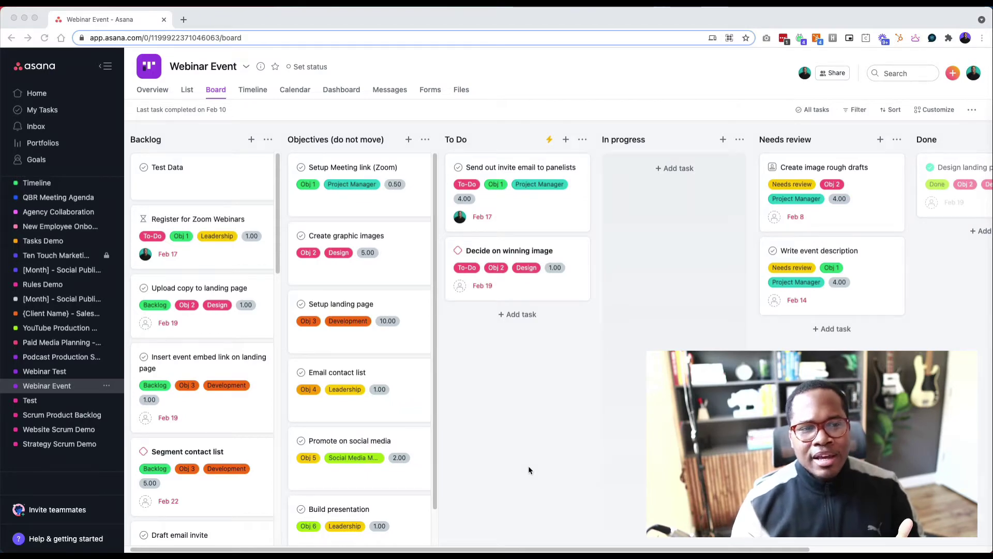
- Set up a blank project named Blog Calendar in Onboarding Demo with Board as the default view
{"action": "scroll", "coordinate": [348, 318], "scroll_direction": "down", "scroll_amount": 2}
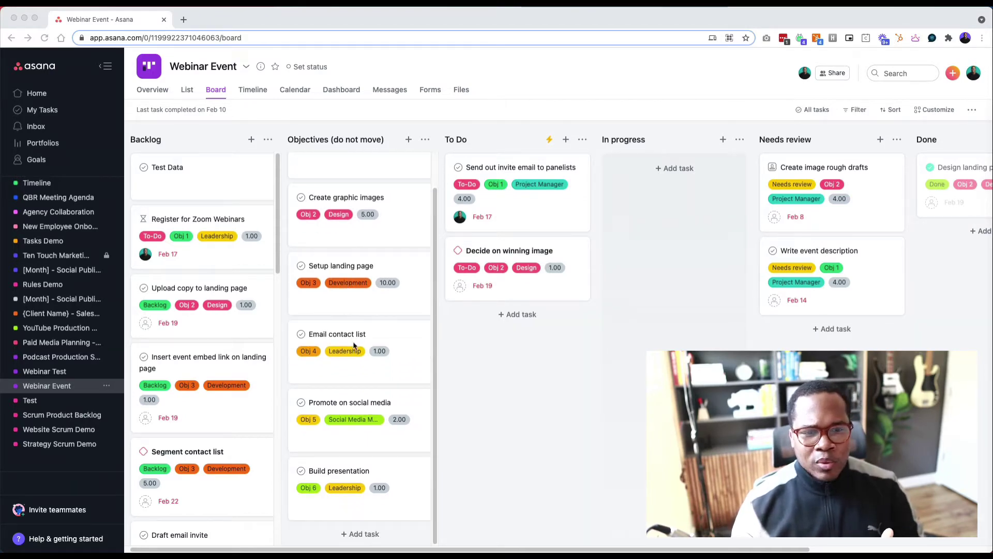
{"action": "scroll", "coordinate": [354, 347], "scroll_direction": "up", "scroll_amount": 2}
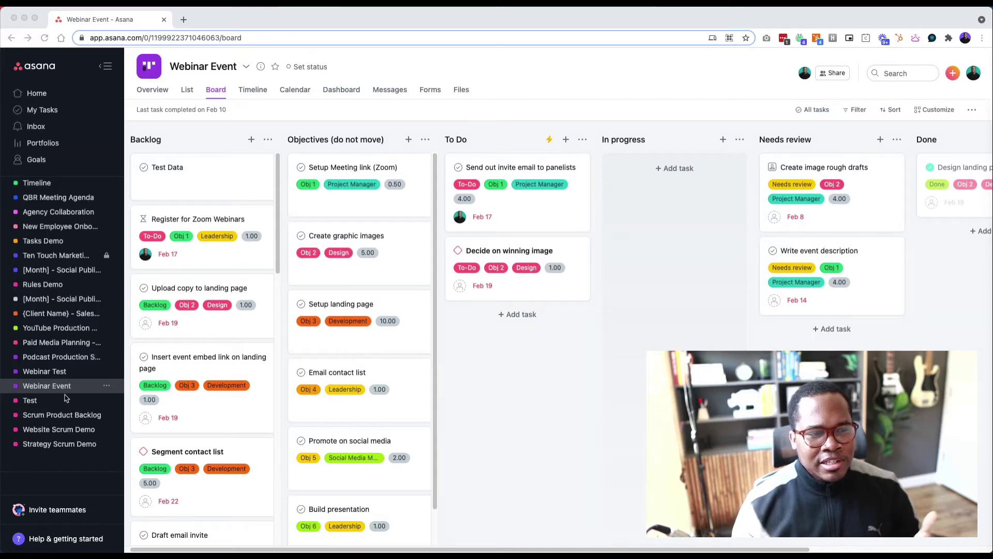
{"action": "scroll", "coordinate": [65, 391], "scroll_direction": "up", "scroll_amount": 5}
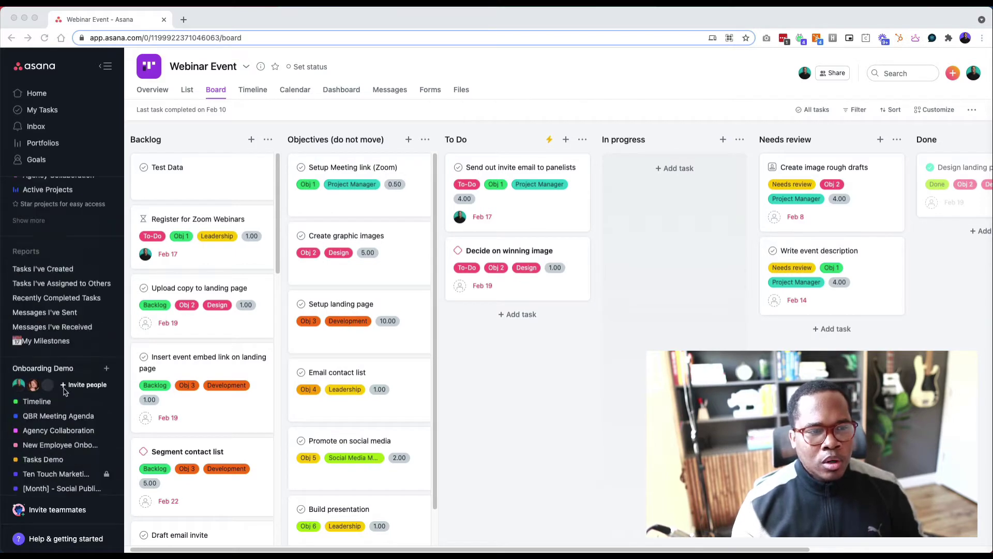
{"action": "left_click", "coordinate": [107, 369]}
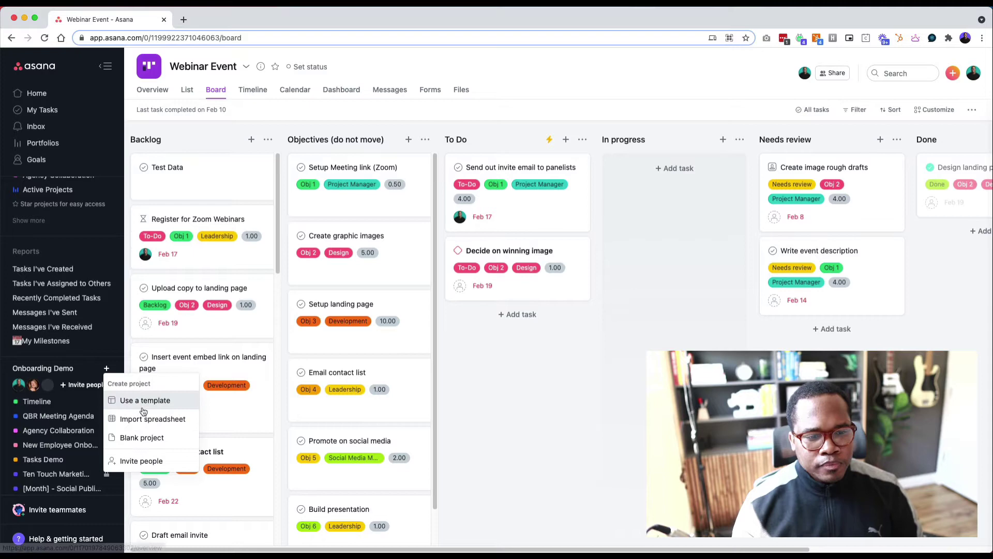
{"action": "left_click", "coordinate": [136, 439]}
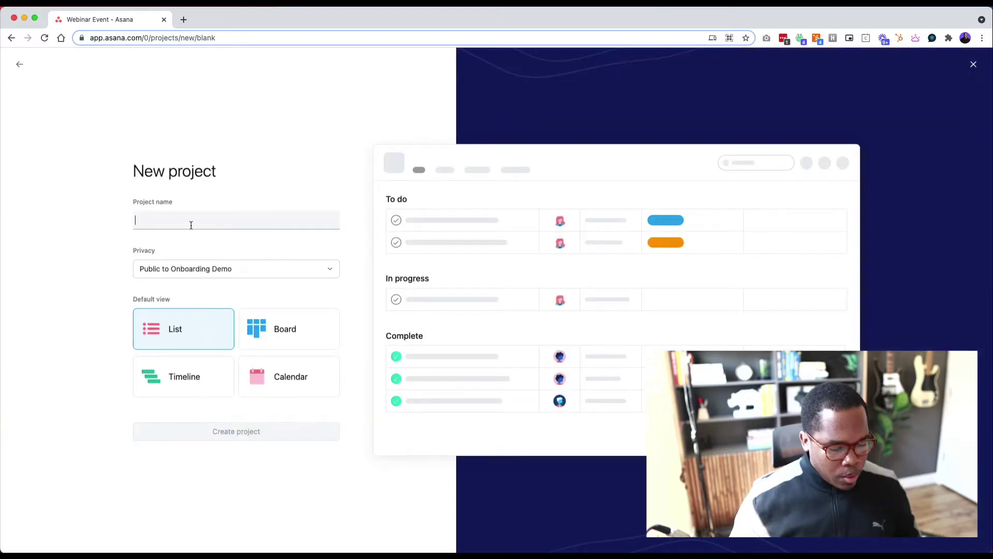
{"action": "type", "text": "Blog Ca"}
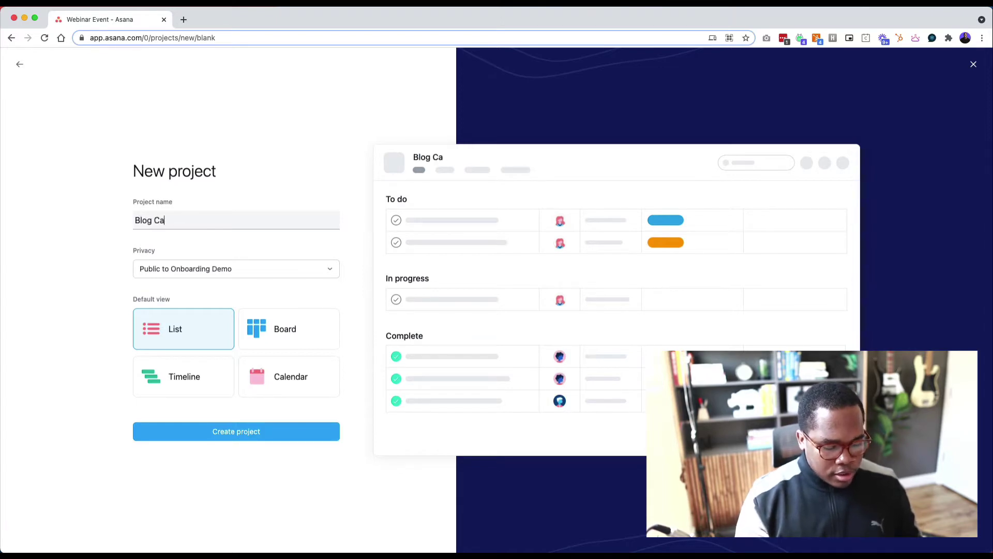
{"action": "type", "text": "lendar"}
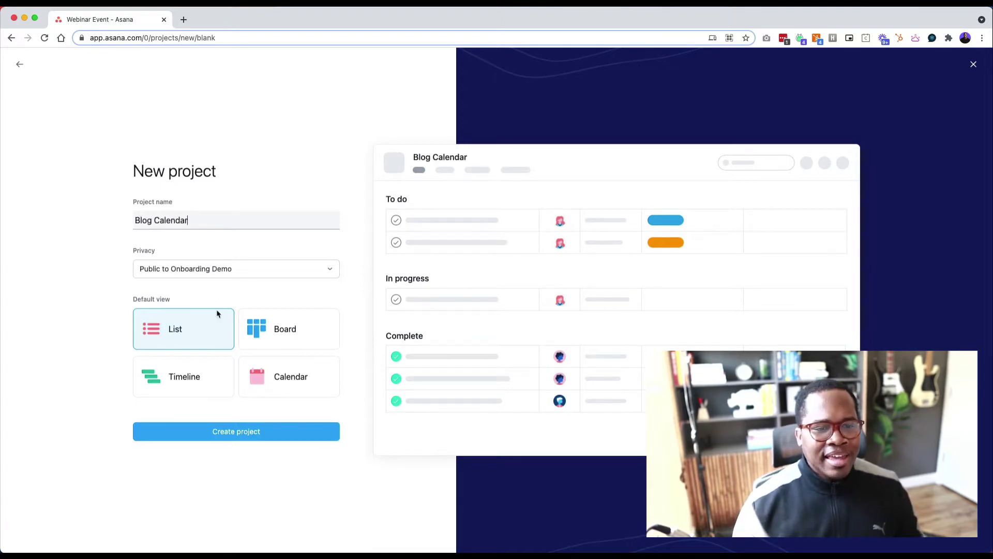
{"action": "left_click", "coordinate": [291, 329]}
- Create the project, dismiss the expert advice popup and collapse the sidebar
{"action": "left_click", "coordinate": [259, 437]}
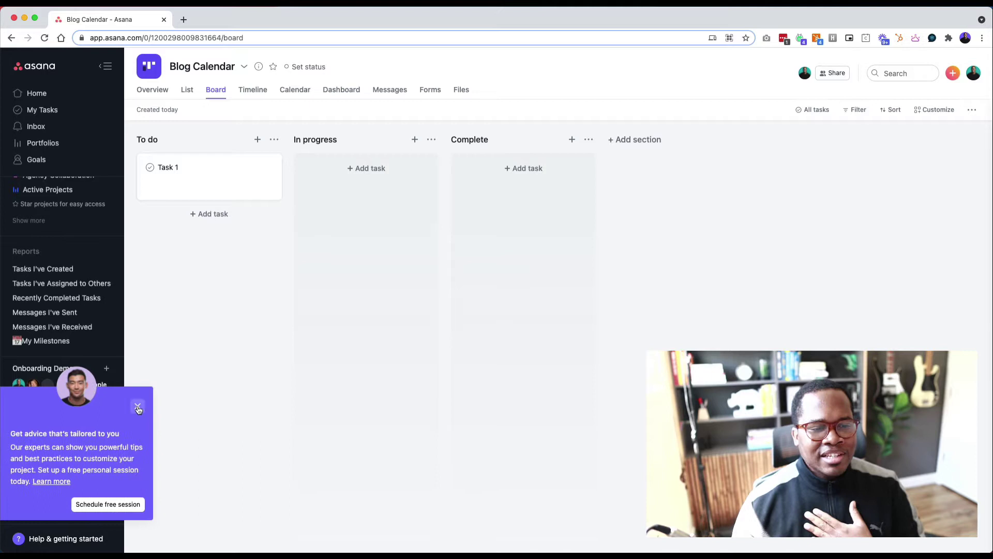
{"action": "left_click", "coordinate": [138, 408]}
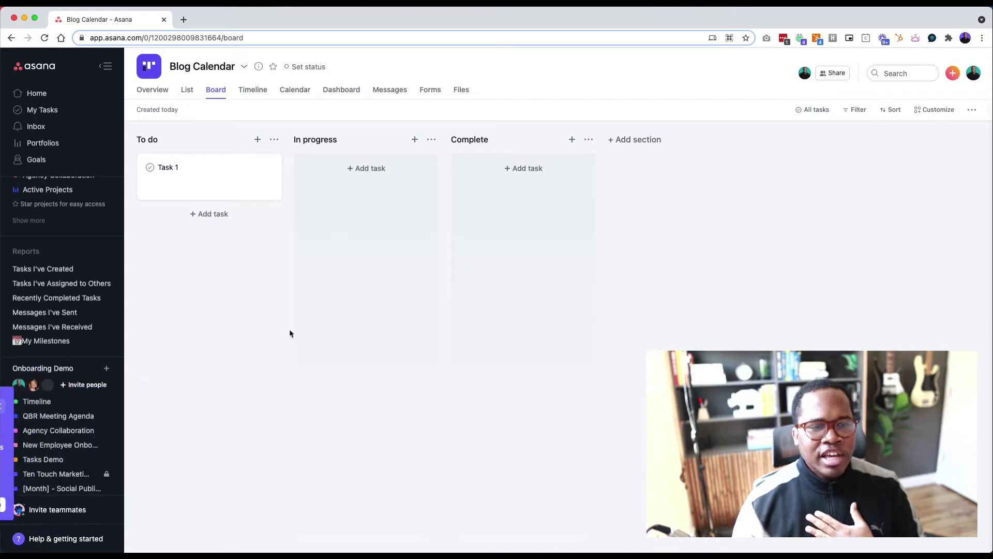
{"action": "left_click", "coordinate": [107, 67]}
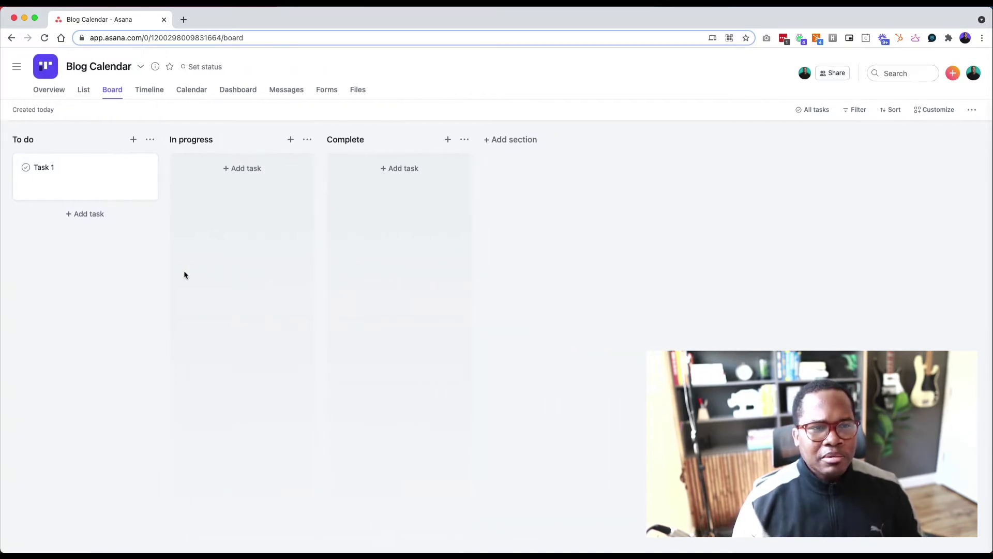
- Rename the To do column to Ideas
{"action": "left_click", "coordinate": [23, 140]}
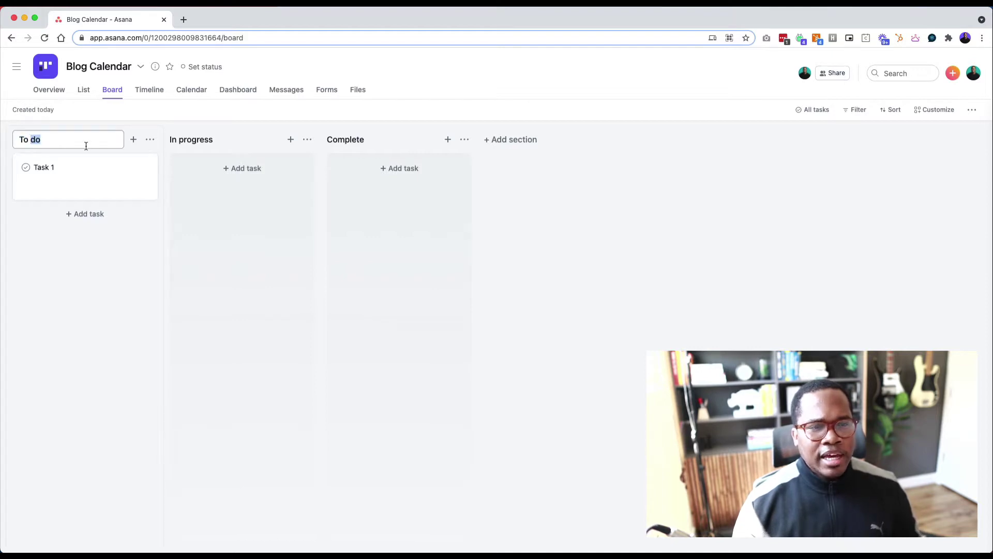
{"action": "type", "text": "Ideas"}
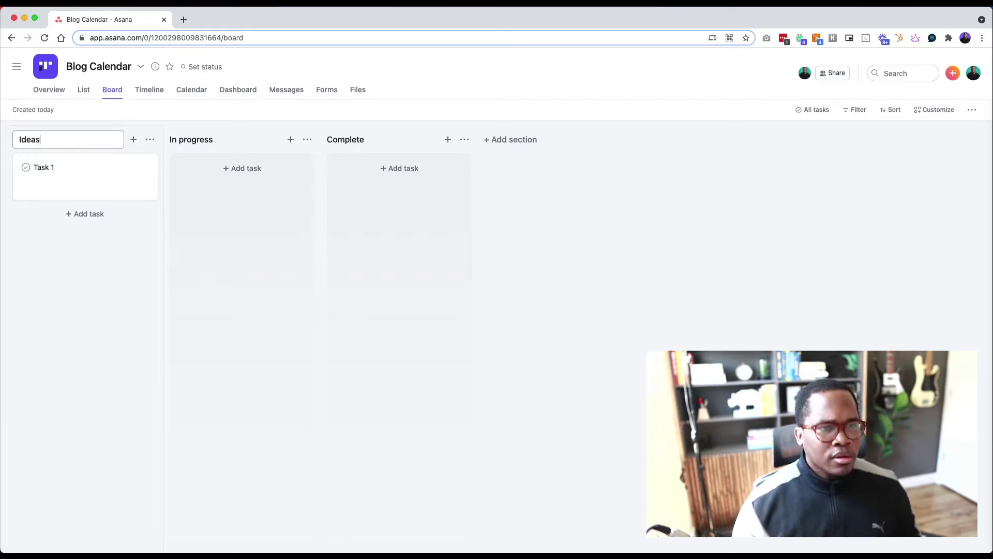
{"action": "left_click", "coordinate": [512, 140]}
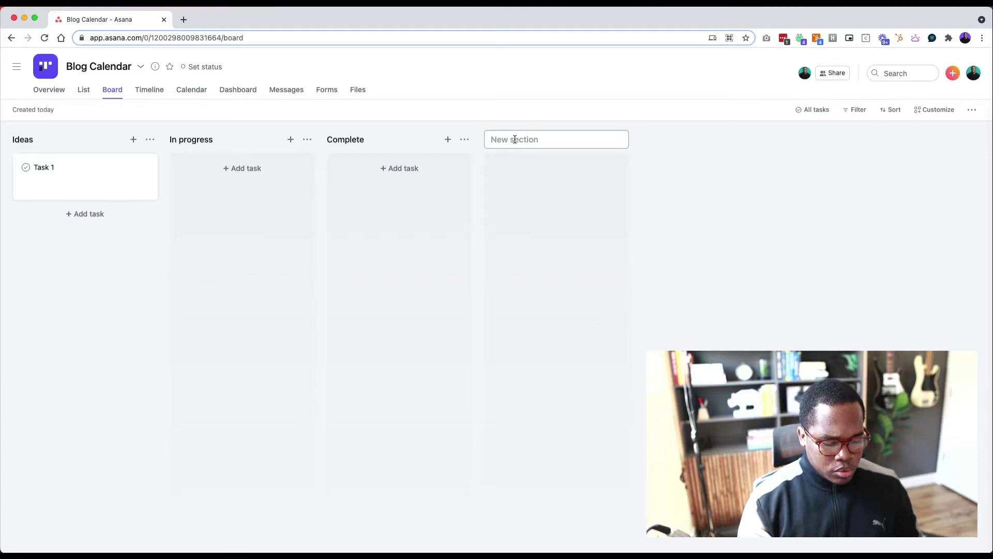
- Add a To-do column and drag it right after Ideas
{"action": "type", "text": "Todat"}
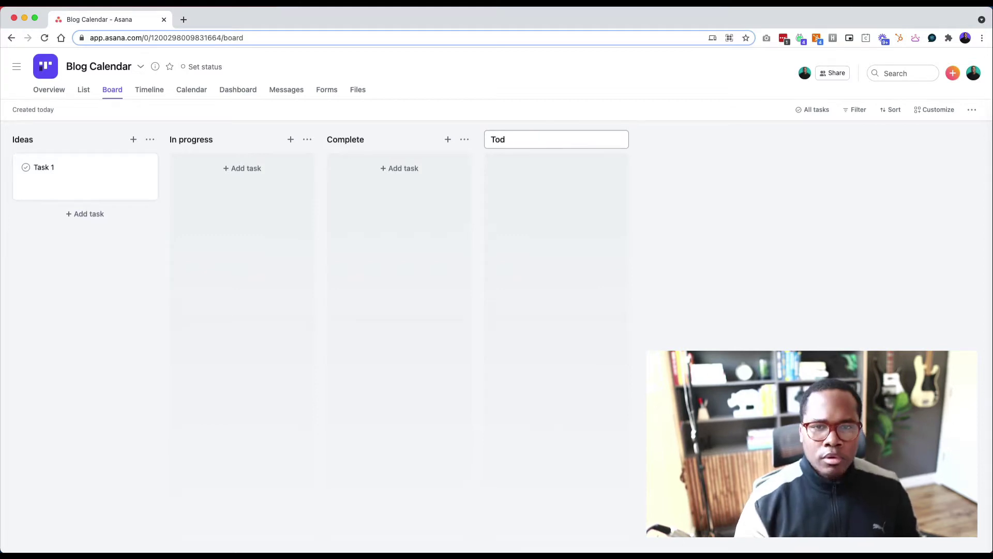
{"action": "key", "text": "BackSpace"}
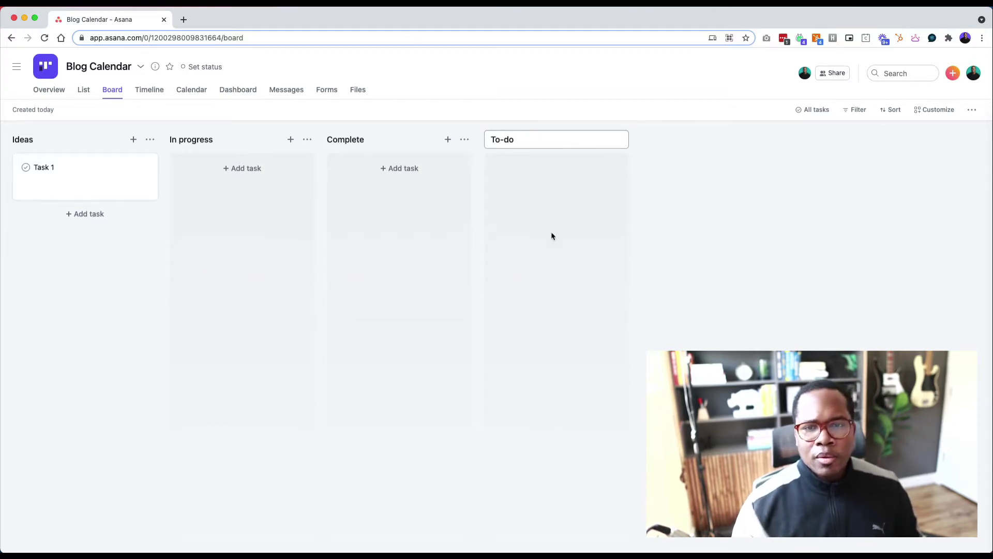
{"action": "key", "text": "Return"}
{"action": "left_click_drag", "start_coordinate": [557, 142], "coordinate": [262, 151]}
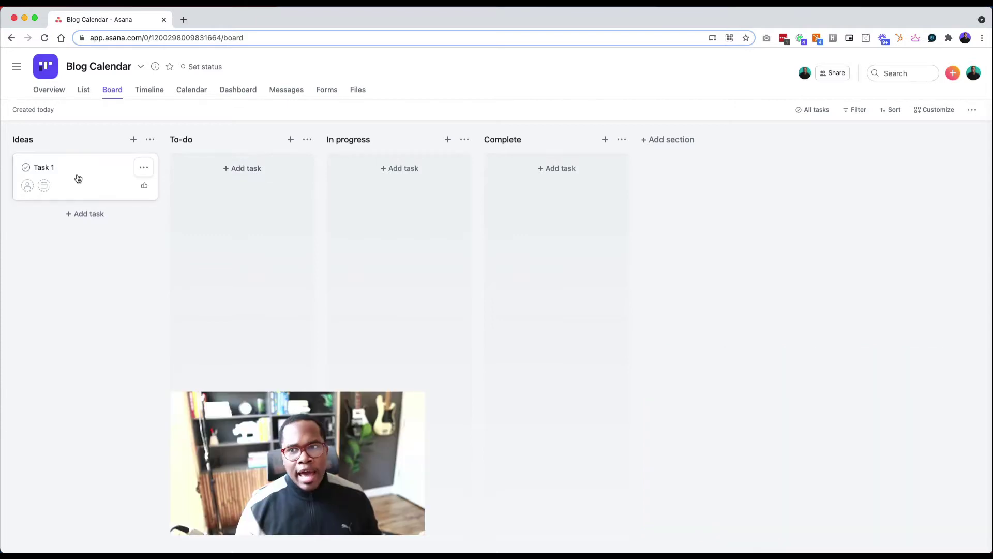
- Check Task 1's details, then convert the Blog Calendar project into a template
{"action": "left_click", "coordinate": [79, 178]}
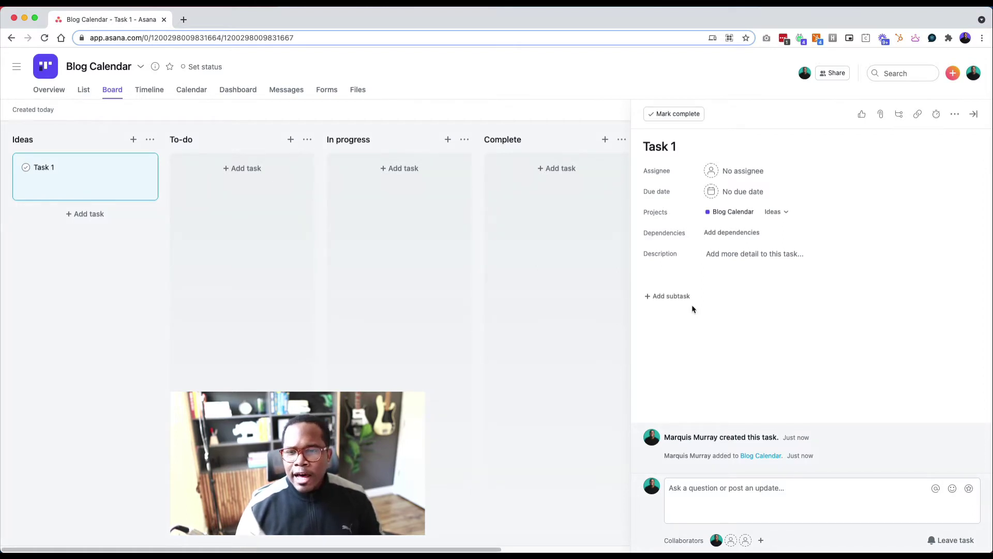
{"action": "left_click", "coordinate": [480, 309]}
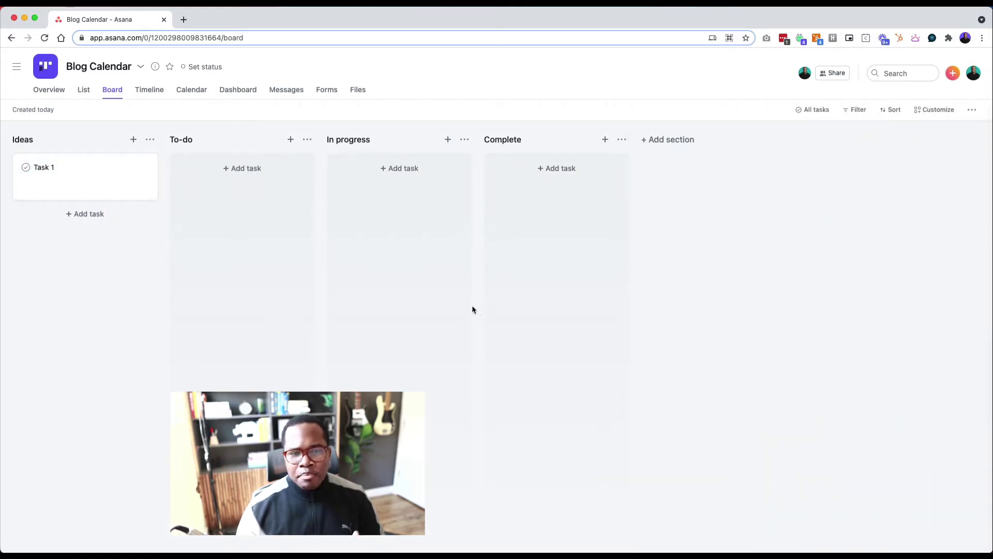
{"action": "left_click", "coordinate": [140, 68]}
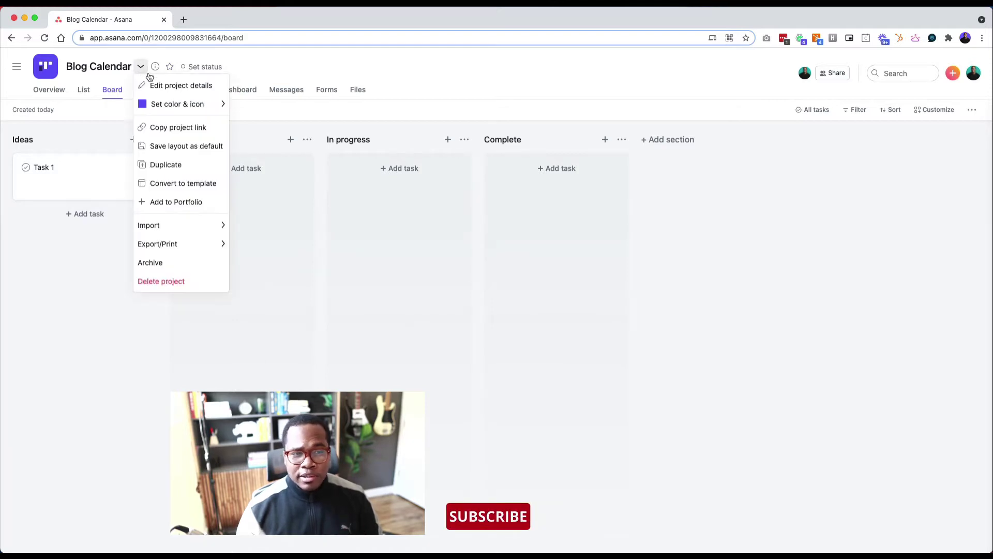
{"action": "left_click", "coordinate": [195, 184]}
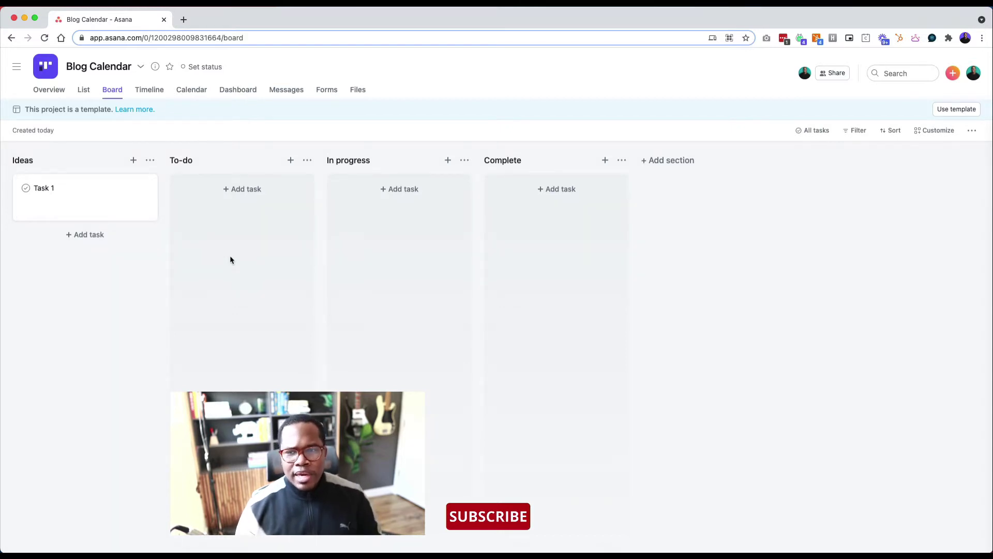
- Add the Production Status field from the field library to the project
{"action": "left_click", "coordinate": [939, 137]}
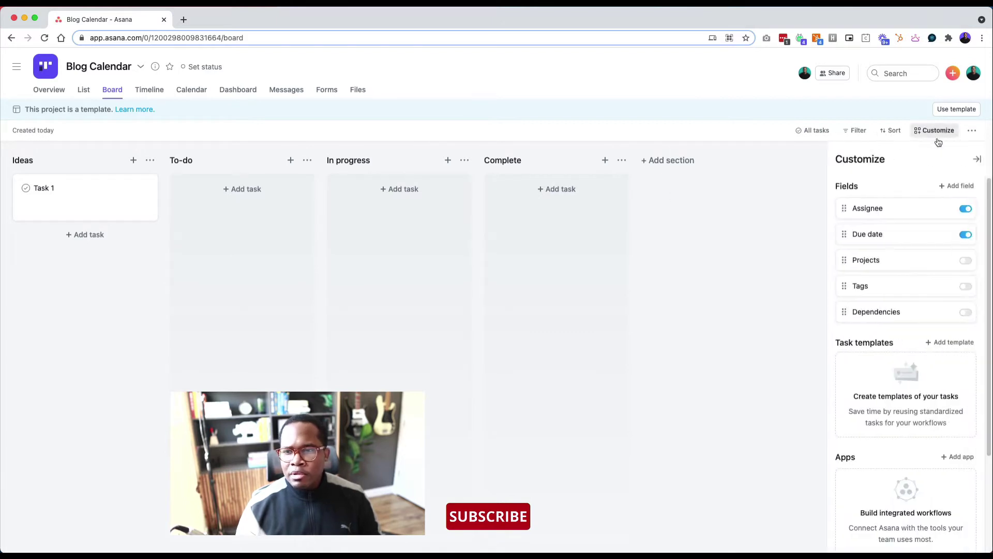
{"action": "left_click", "coordinate": [958, 185]}
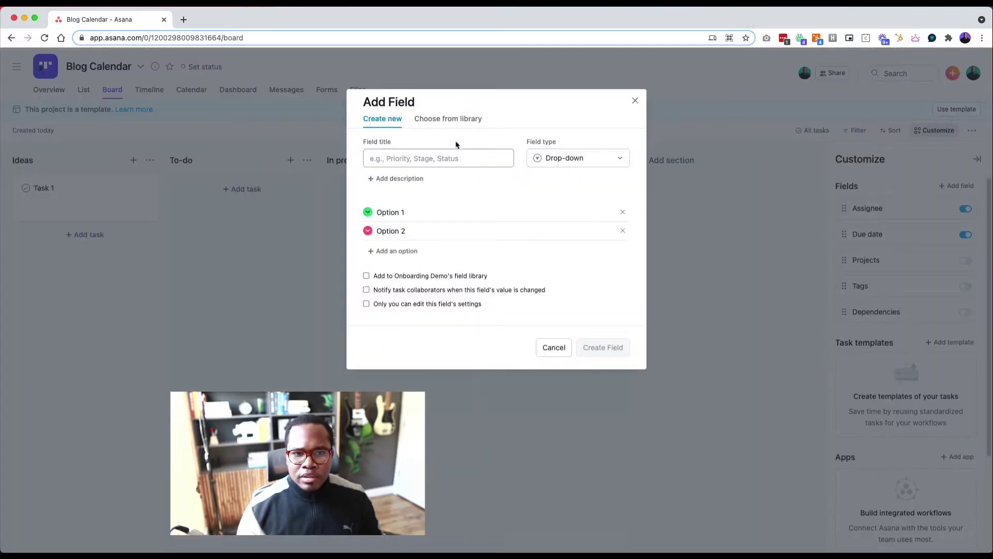
{"action": "left_click", "coordinate": [458, 118]}
{"action": "type", "text": "stat"}
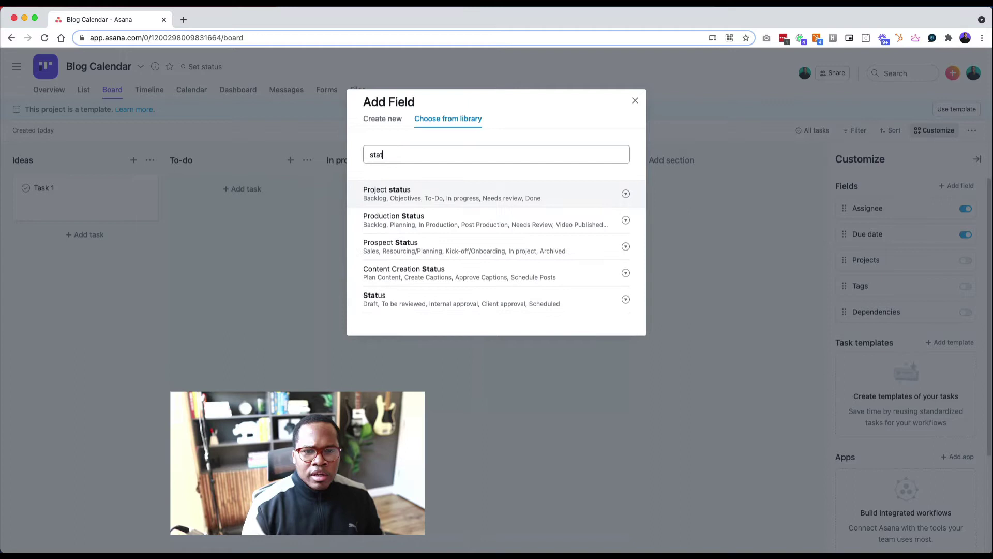
{"action": "left_click", "coordinate": [422, 225]}
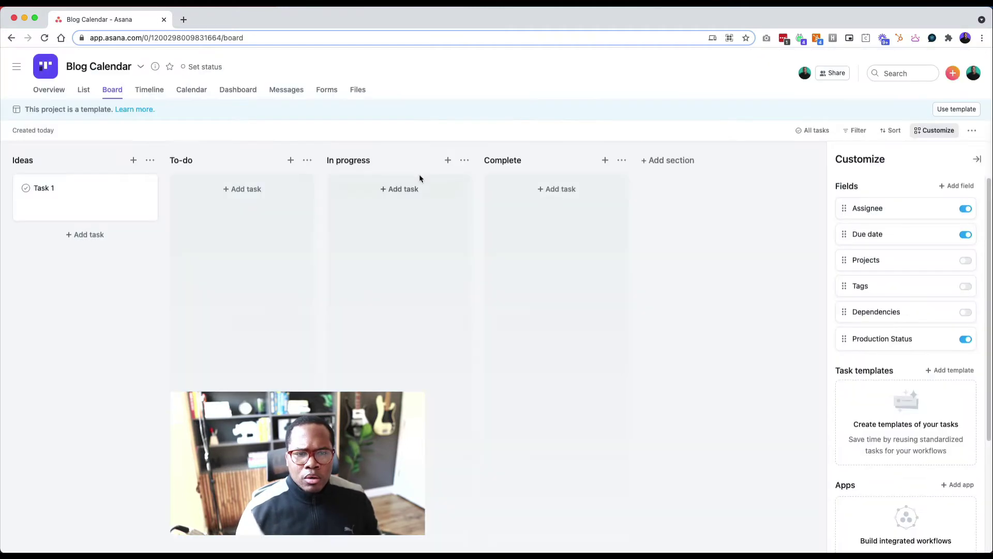
- Add the Responsibility field from the field library
{"action": "left_click", "coordinate": [929, 134]}
{"action": "left_click", "coordinate": [929, 132]}
{"action": "left_click", "coordinate": [954, 190]}
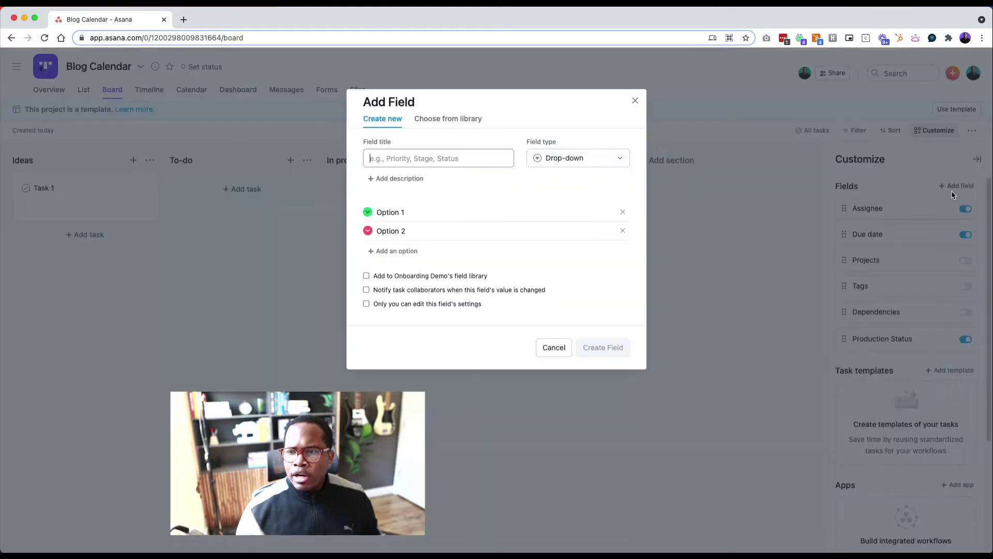
{"action": "left_click", "coordinate": [450, 119]}
{"action": "type", "text": "res"}
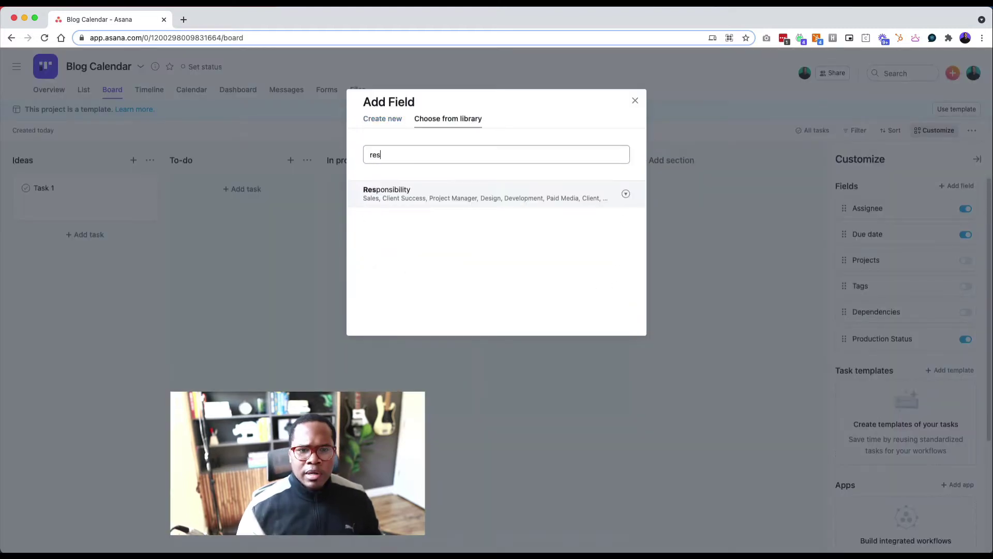
{"action": "left_click", "coordinate": [452, 196]}
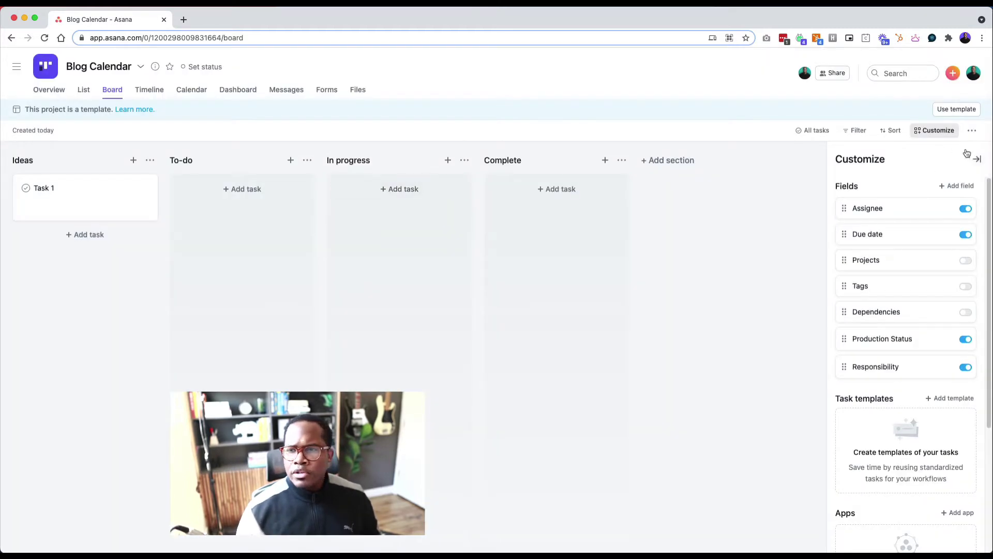
- Add the Priority field from the library, switch on Tags and reveal the hidden Priority field
{"action": "left_click", "coordinate": [931, 133]}
{"action": "left_click", "coordinate": [931, 133]}
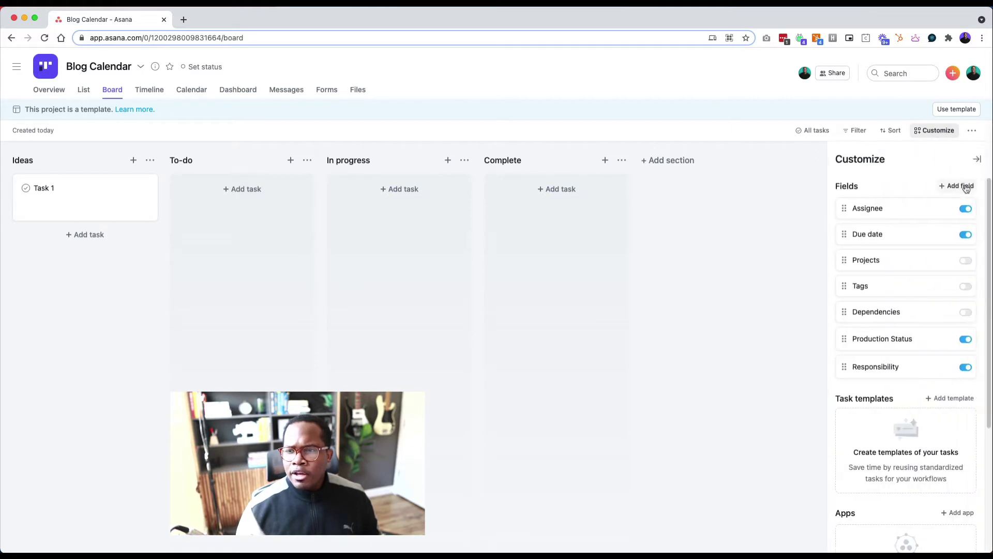
{"action": "left_click", "coordinate": [965, 187]}
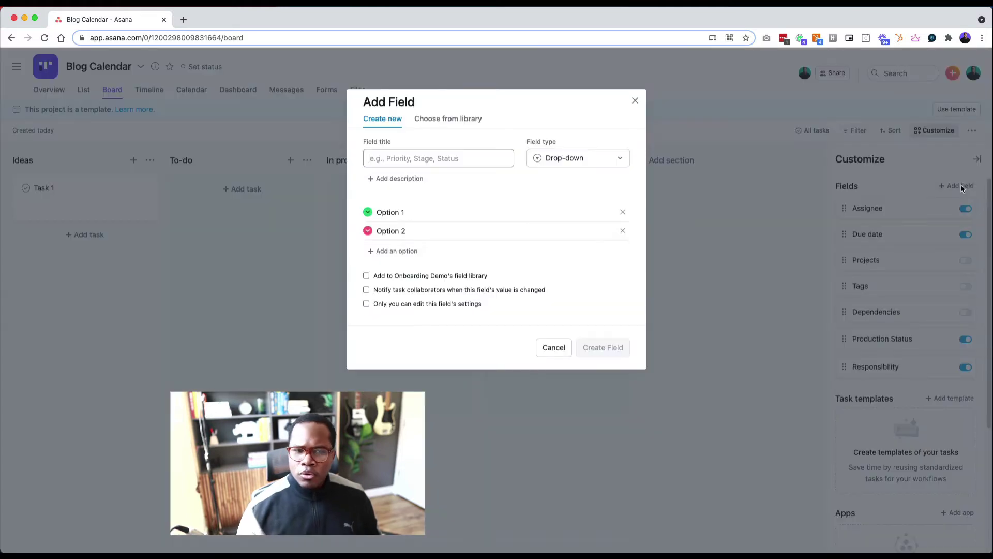
{"action": "left_click", "coordinate": [468, 119]}
{"action": "type", "text": "pri"}
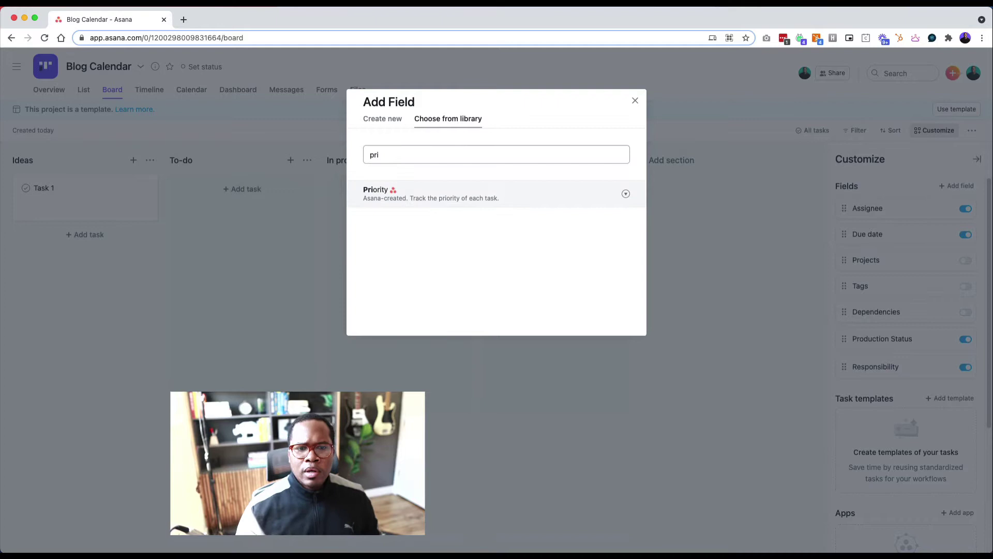
{"action": "left_click", "coordinate": [449, 194]}
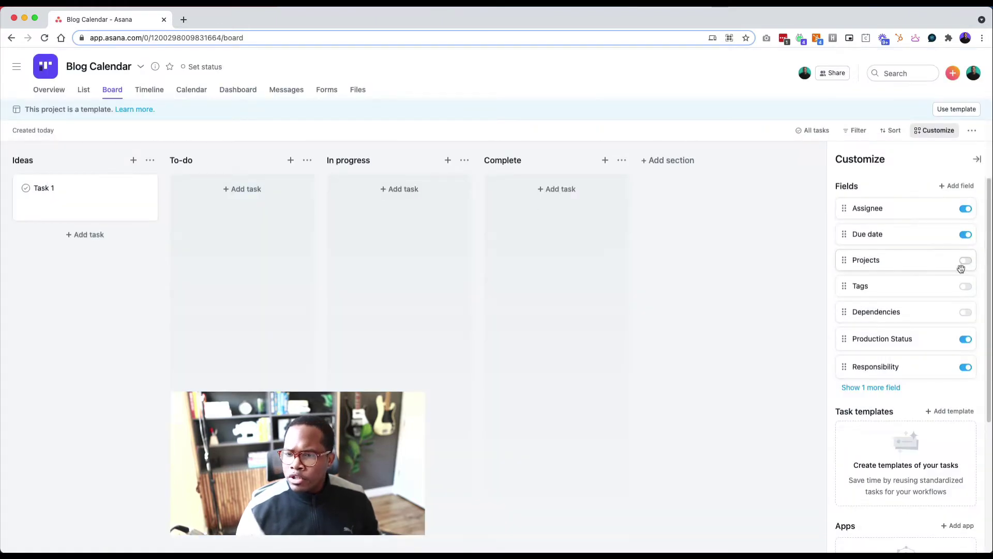
{"action": "scroll", "coordinate": [962, 305], "scroll_direction": "down", "scroll_amount": 1}
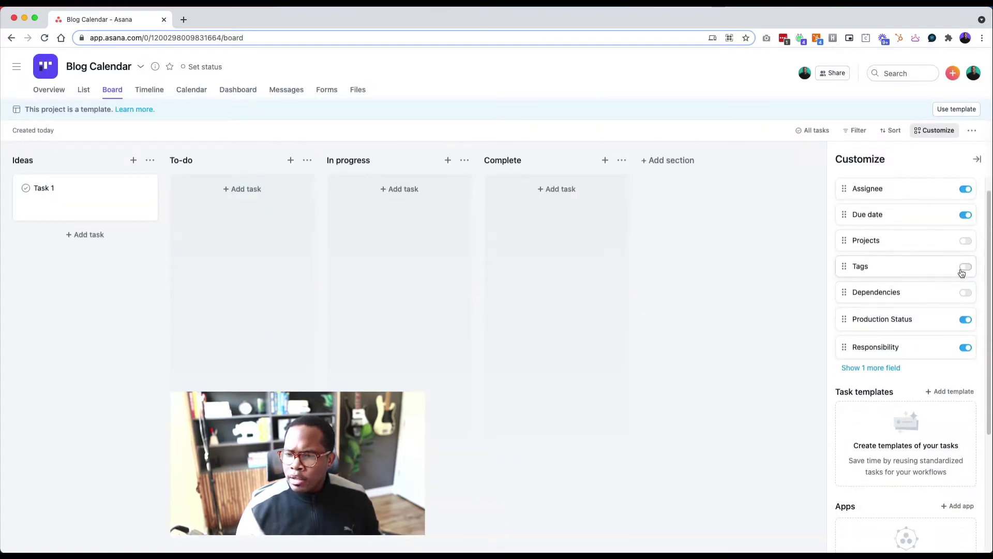
{"action": "left_click", "coordinate": [964, 268]}
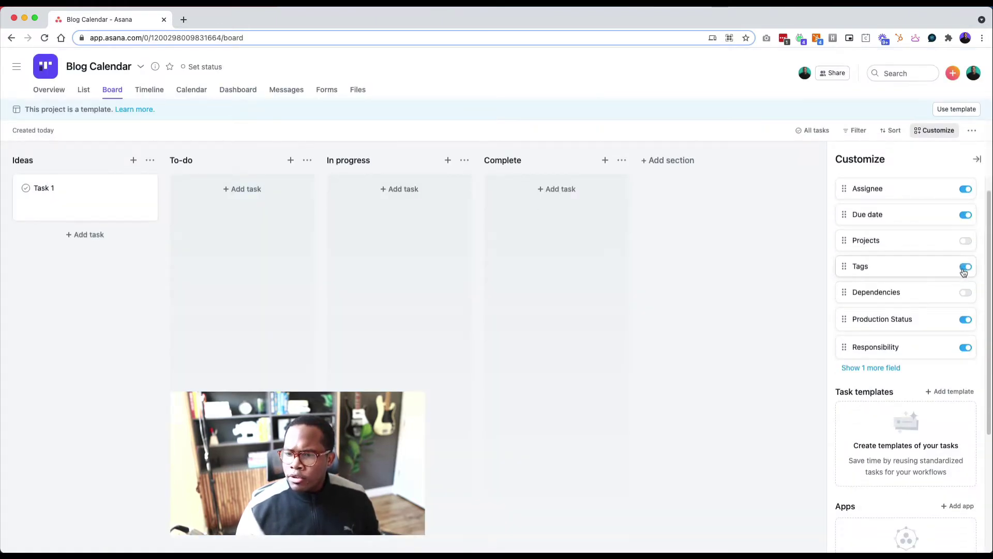
{"action": "left_click", "coordinate": [894, 369]}
- Rename Task 1 to Blog Template Task
{"action": "left_click", "coordinate": [241, 278]}
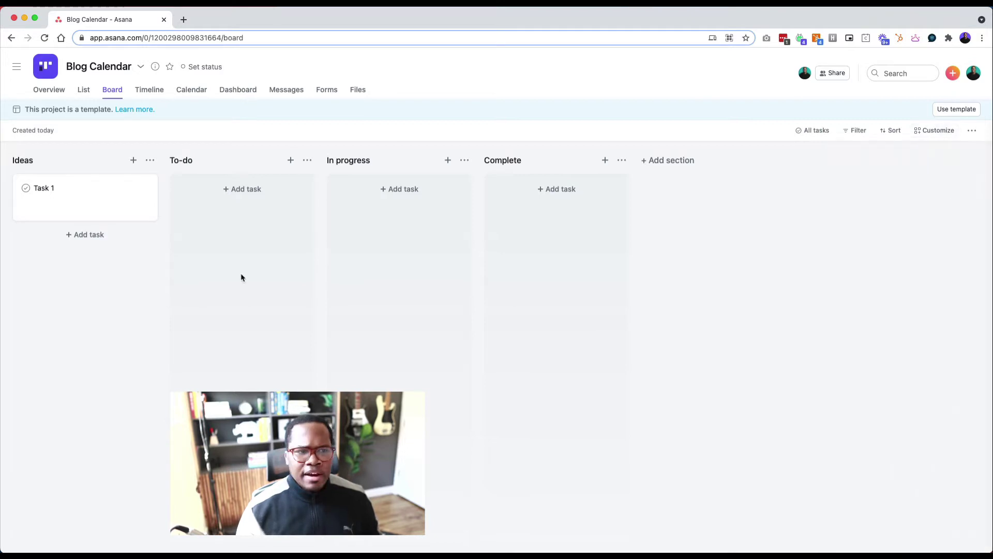
{"action": "left_click", "coordinate": [79, 203]}
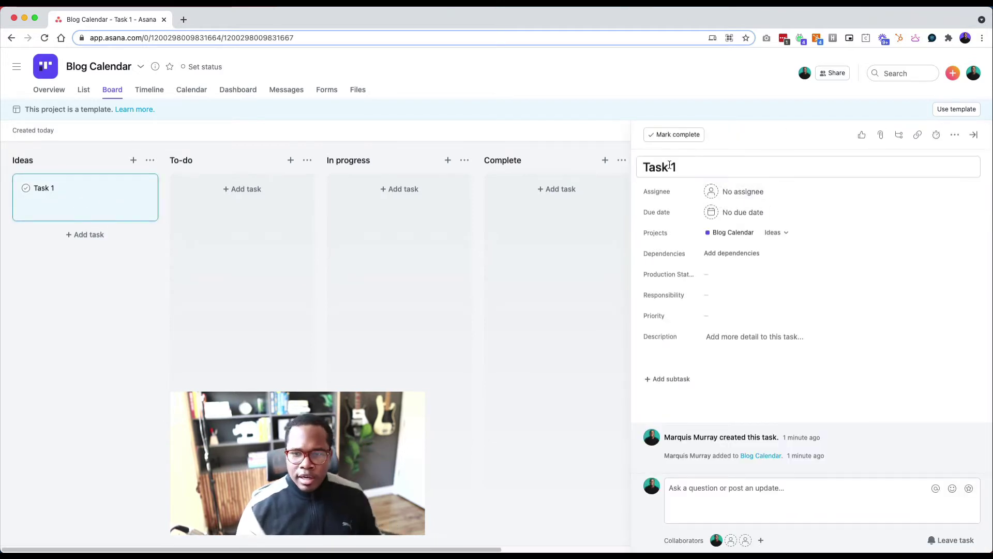
{"action": "double_click", "coordinate": [667, 167]}
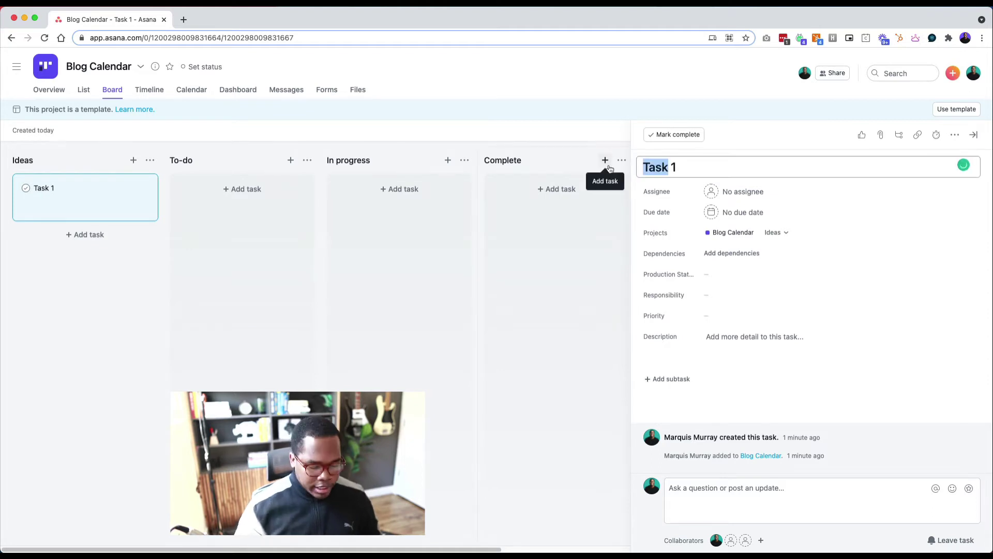
{"action": "type", "text": "Blog"}
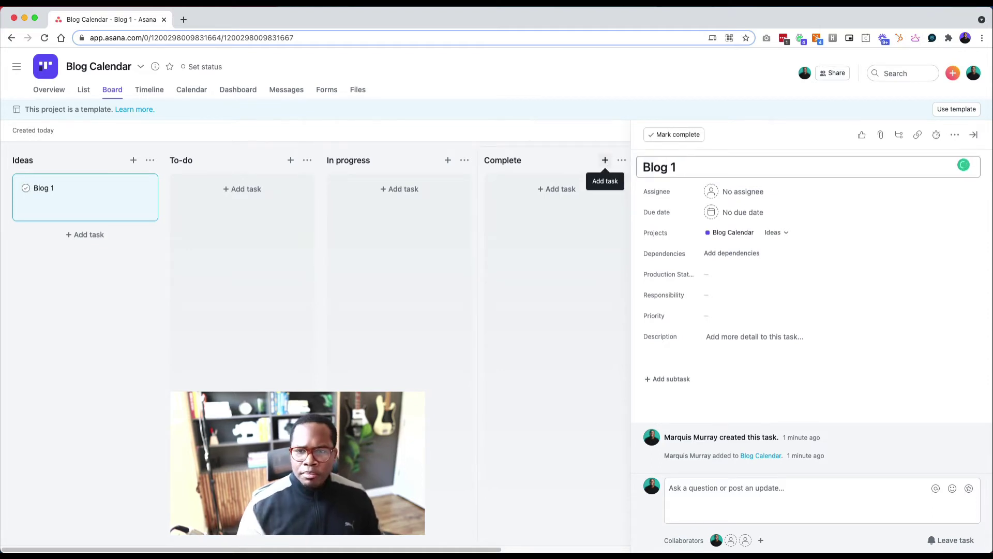
{"action": "key", "text": "BackSpace"}
{"action": "key", "text": "BackSpace"}
{"action": "type", "text": "Tem"}
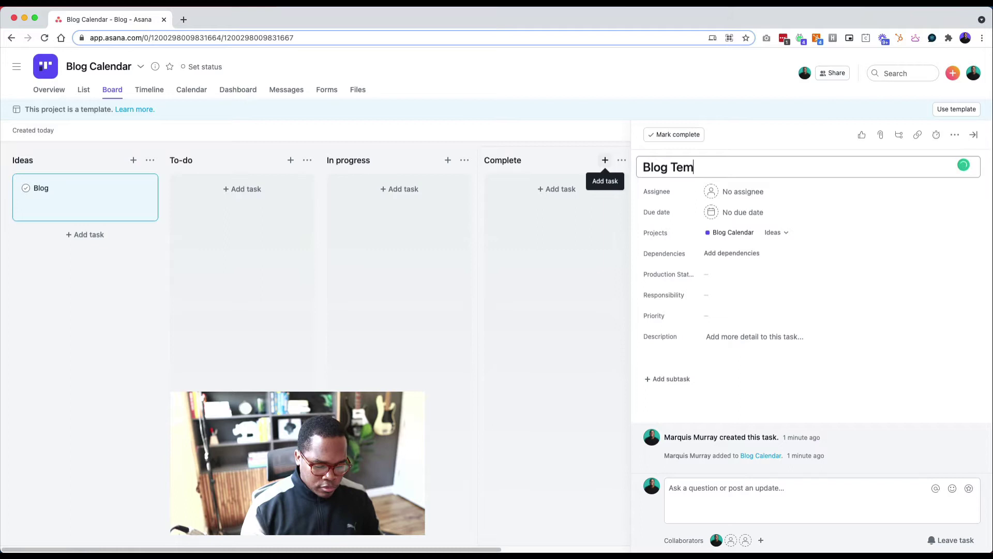
{"action": "type", "text": "plate Task"}
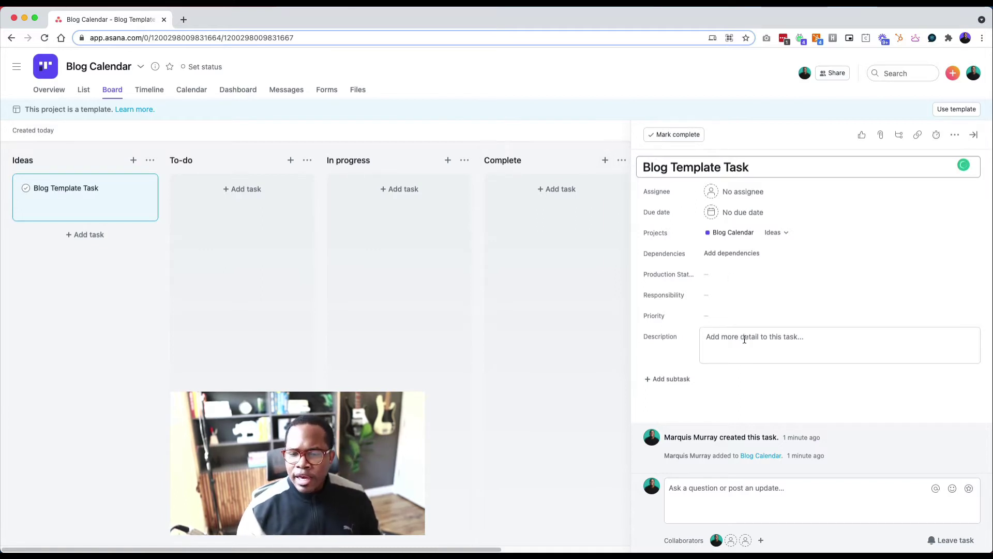
- Add subtasks Conduct research, Sourcing Keywords and Draft a post, in that order
{"action": "left_click", "coordinate": [680, 382]}
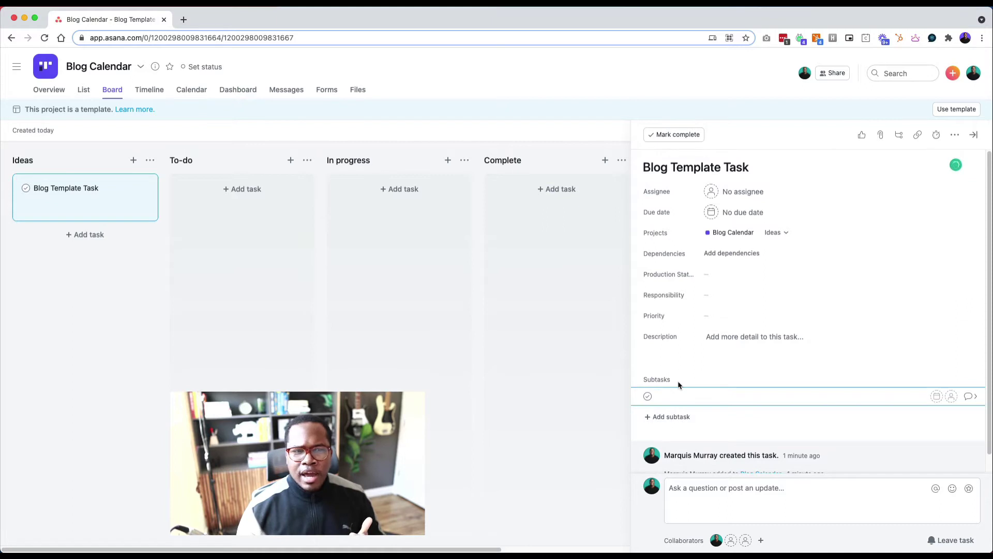
{"action": "type", "text": "Dra"}
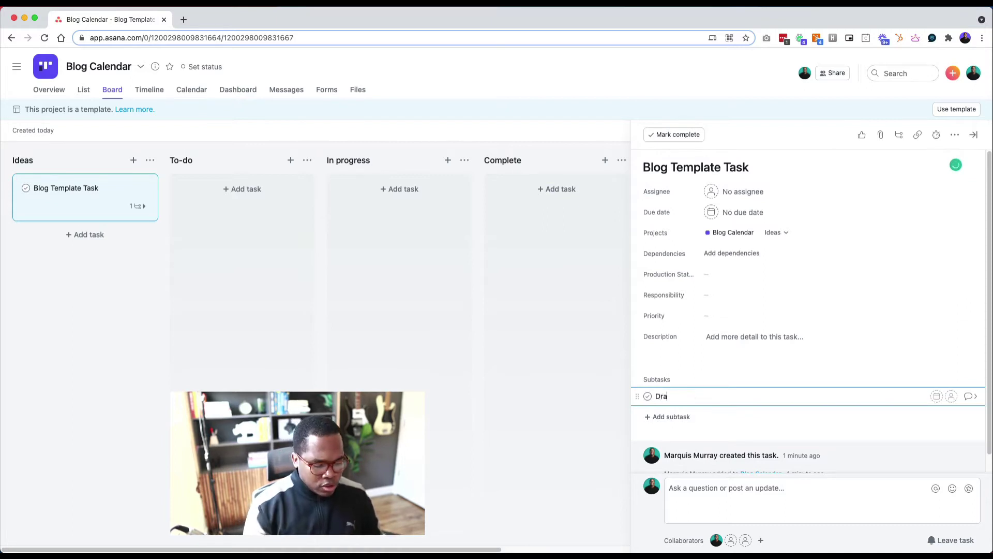
{"action": "type", "text": "ft a post"}
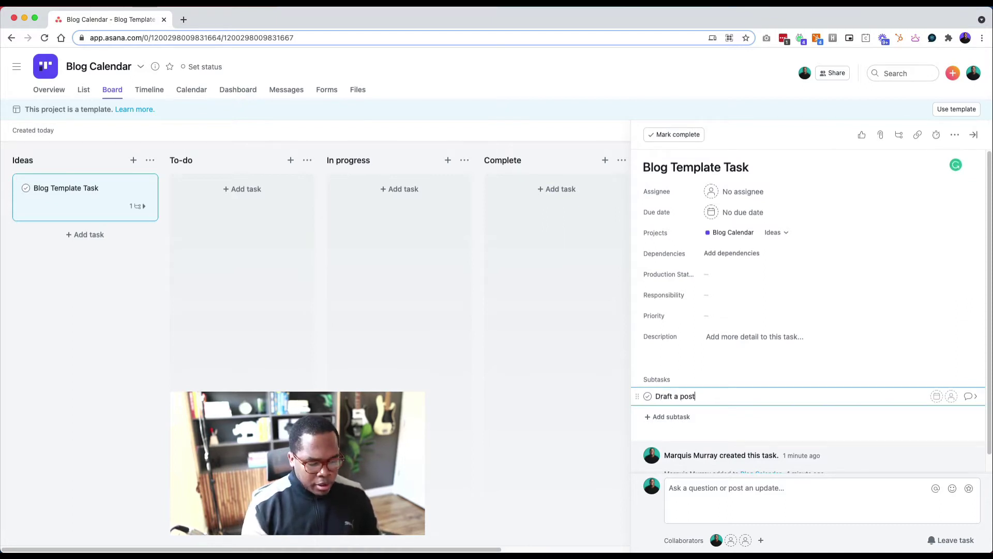
{"action": "key", "text": "Return"}
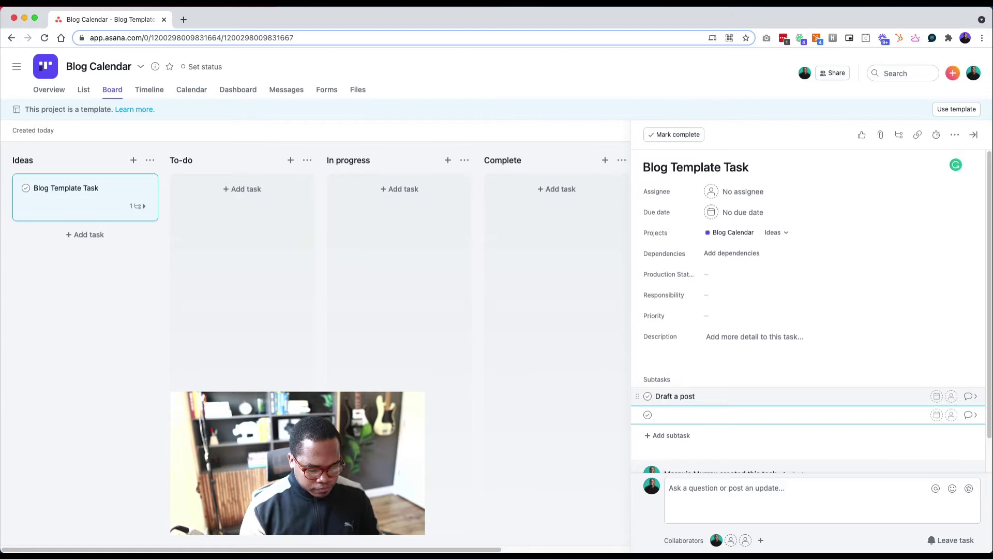
{"action": "type", "text": "Conduct resea"}
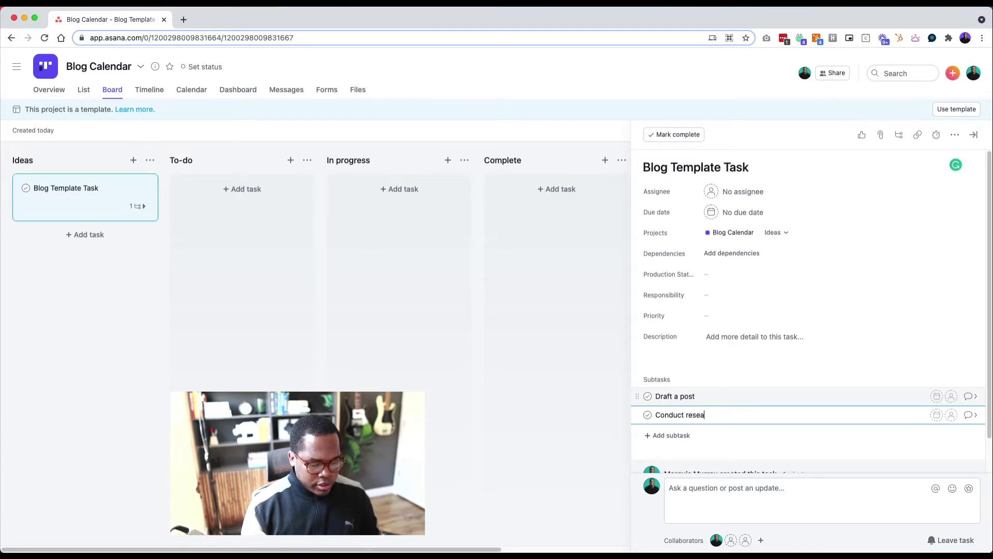
{"action": "type", "text": "rch"}
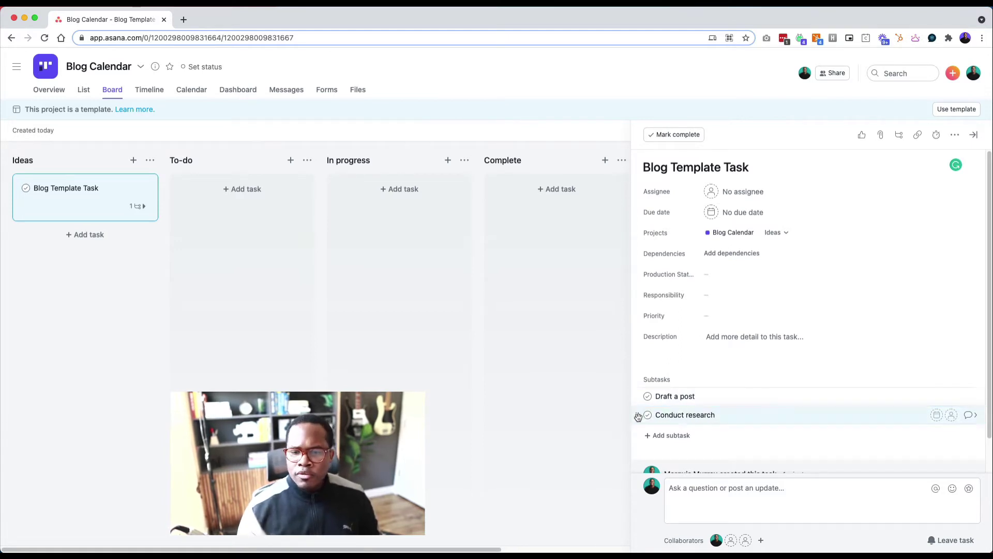
{"action": "left_click_drag", "start_coordinate": [637, 414], "coordinate": [647, 396]}
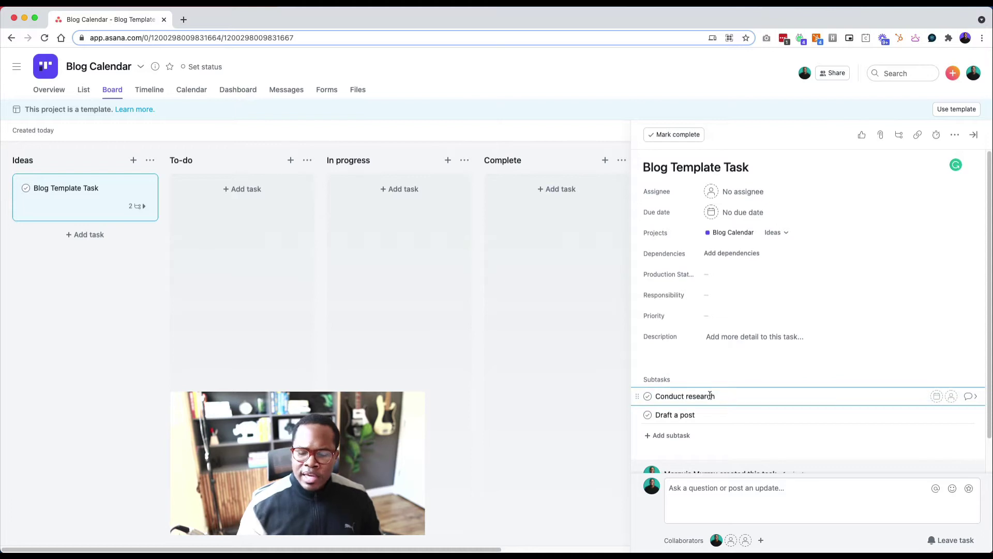
{"action": "key", "text": "Return"}
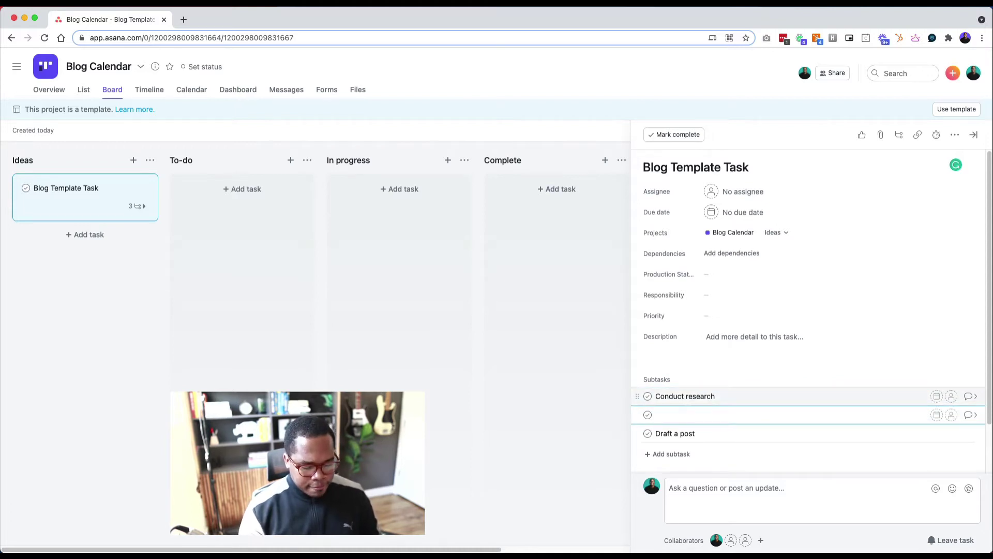
{"action": "type", "text": "Sourcing K"}
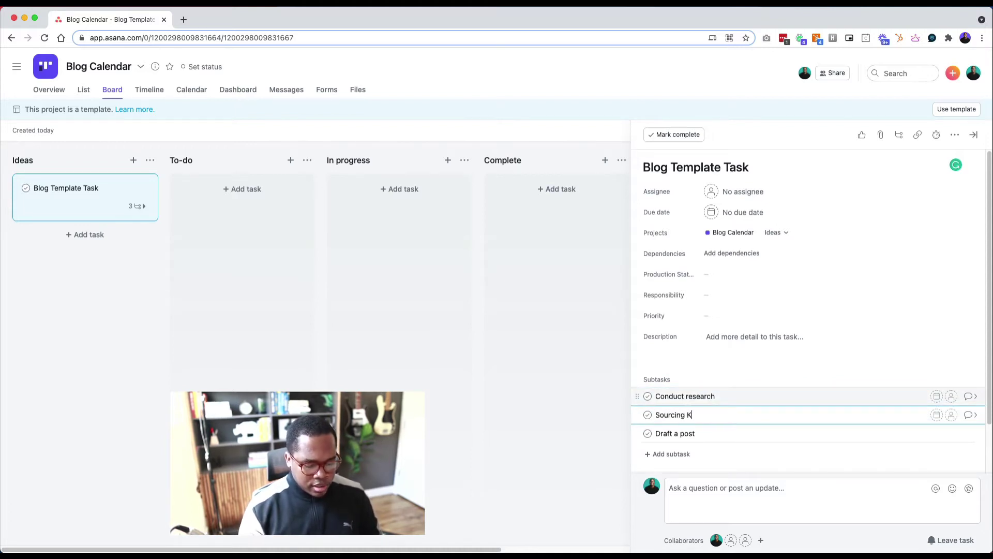
{"action": "type", "text": "eywords"}
- Add subtasks Source images, Add alt tags and Add image descriptions after Draft a post
{"action": "key", "text": "Down"}
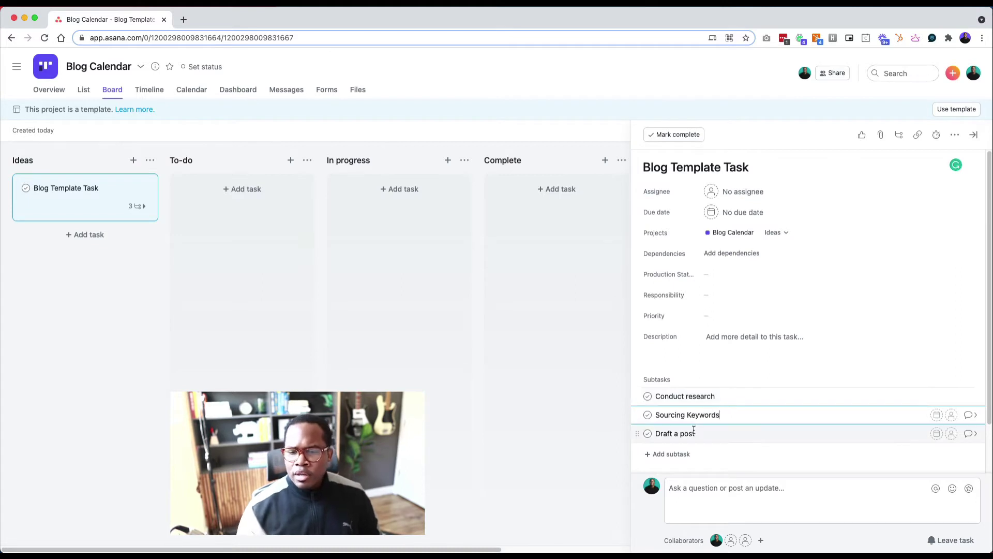
{"action": "key", "text": "Return"}
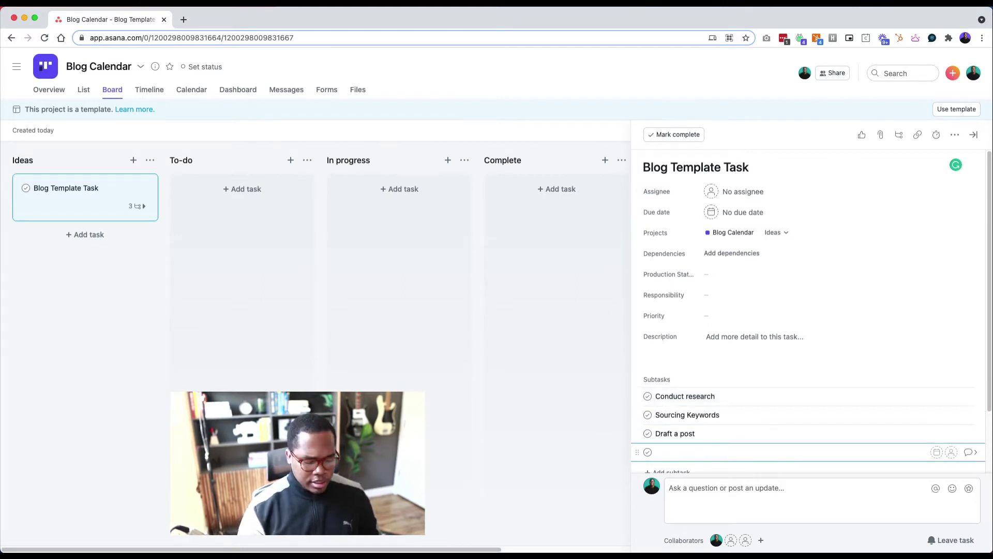
{"action": "type", "text": "Source images"}
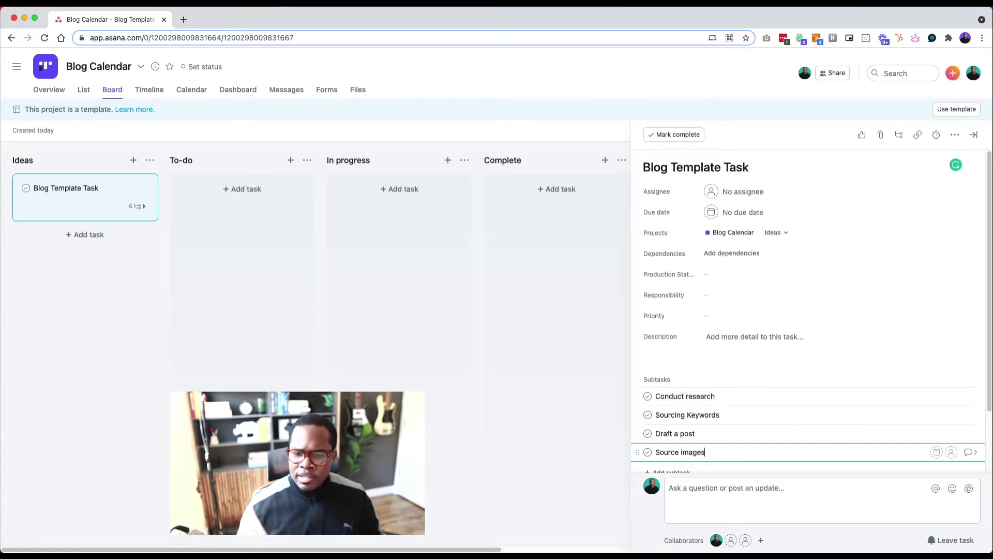
{"action": "key", "text": "Return"}
{"action": "type", "text": "A"}
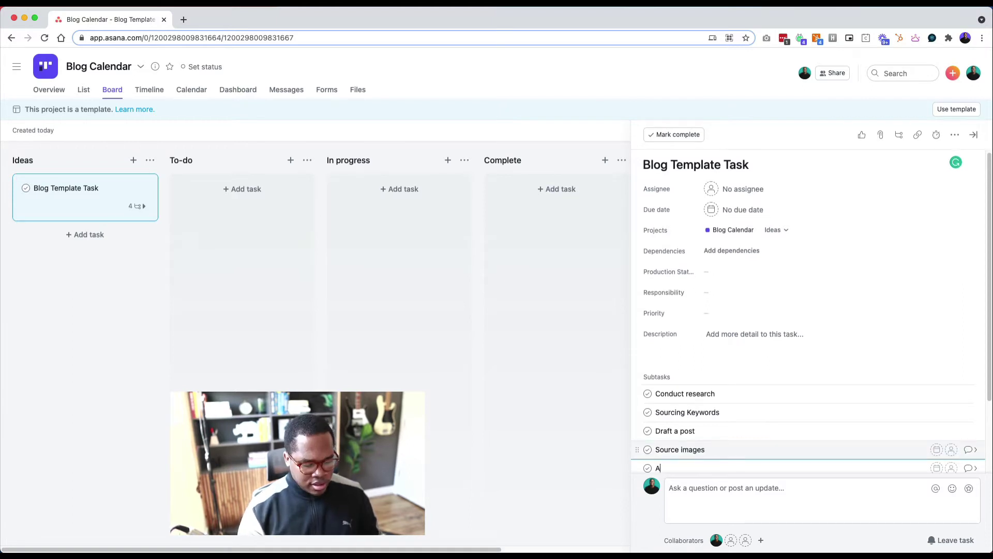
{"action": "type", "text": "dd al"}
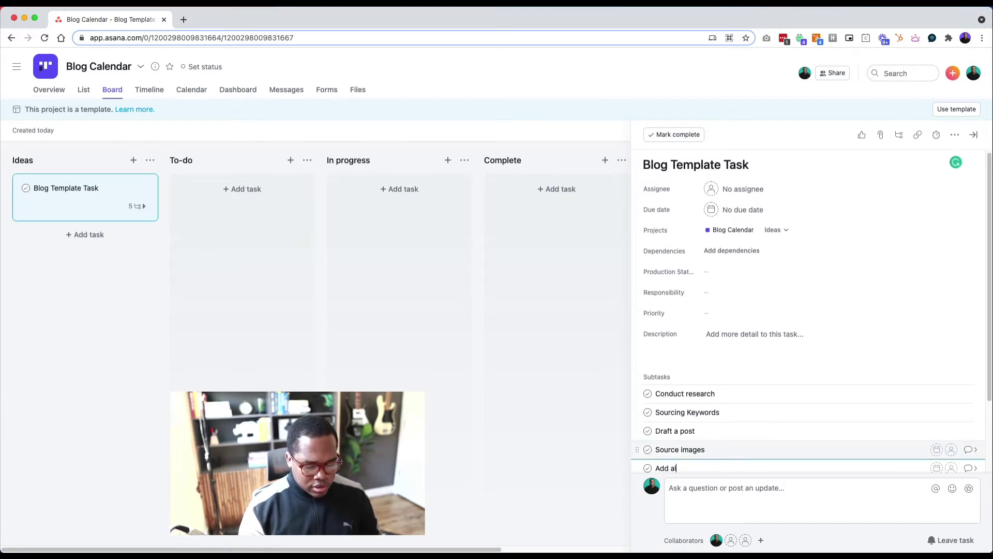
{"action": "type", "text": "t tags"}
{"action": "key", "text": "Return"}
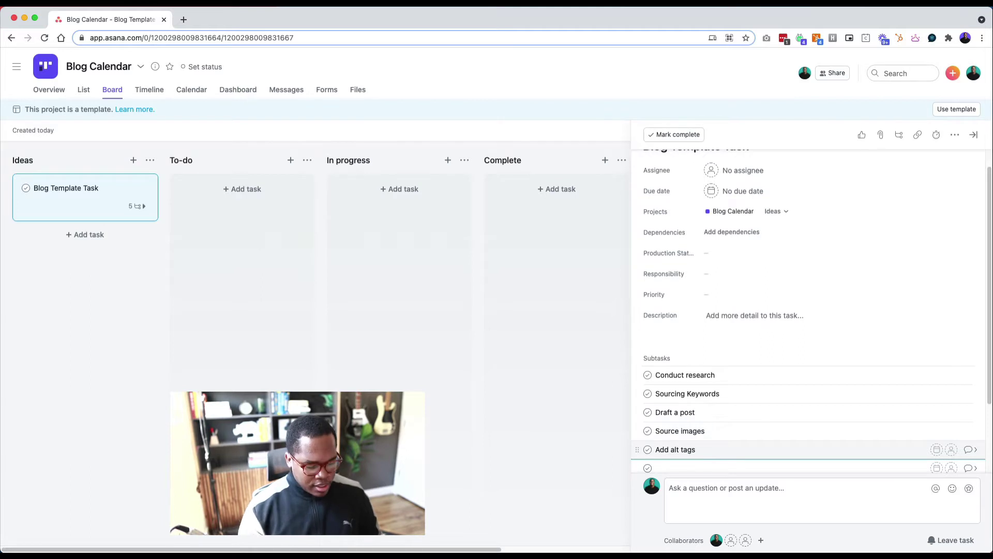
{"action": "type", "text": "Add im"}
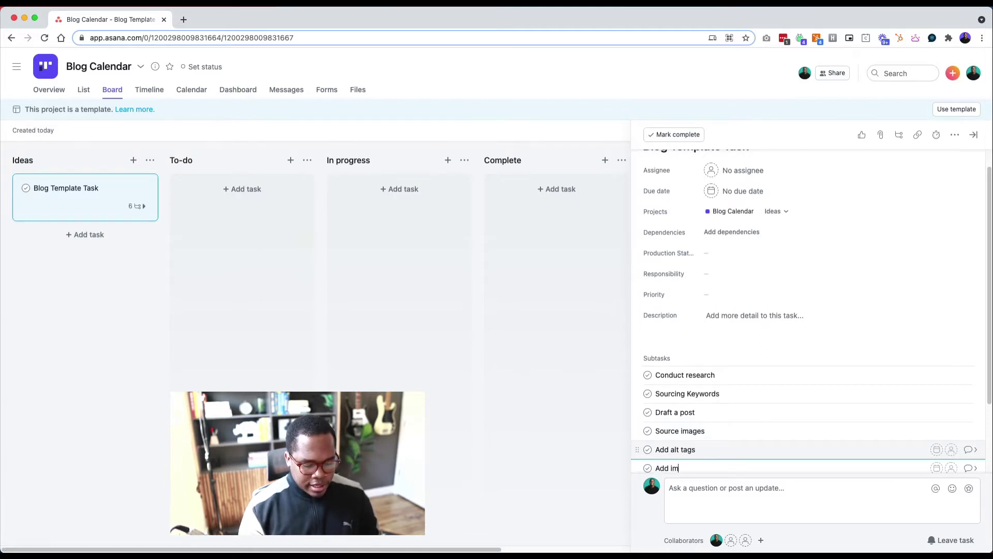
{"action": "type", "text": "age descript"}
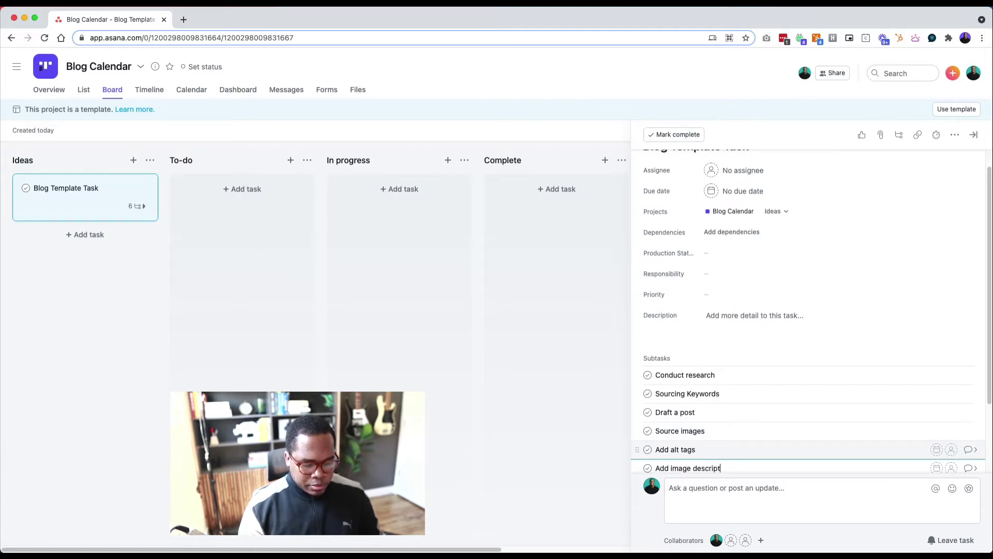
{"action": "type", "text": "ions"}
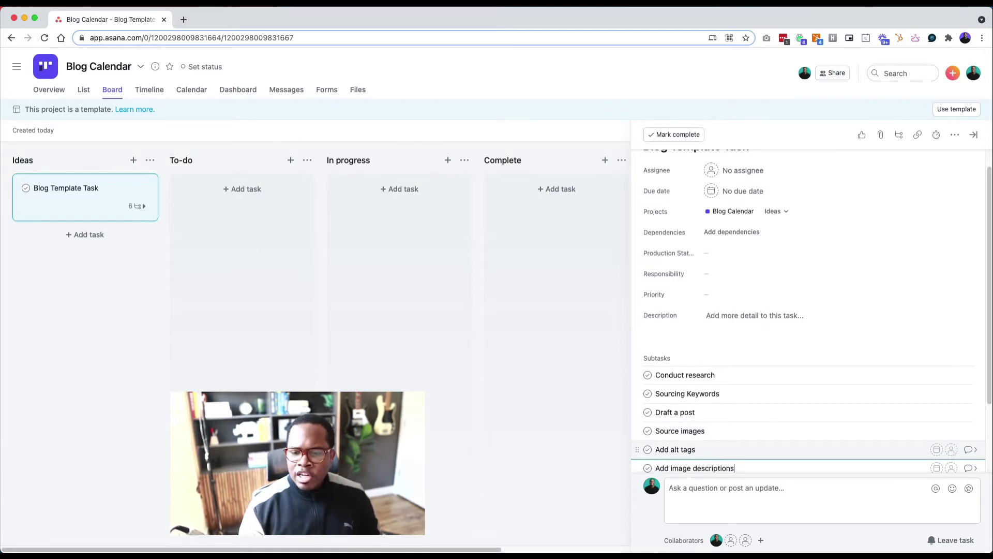
{"action": "left_click", "coordinate": [657, 373]}
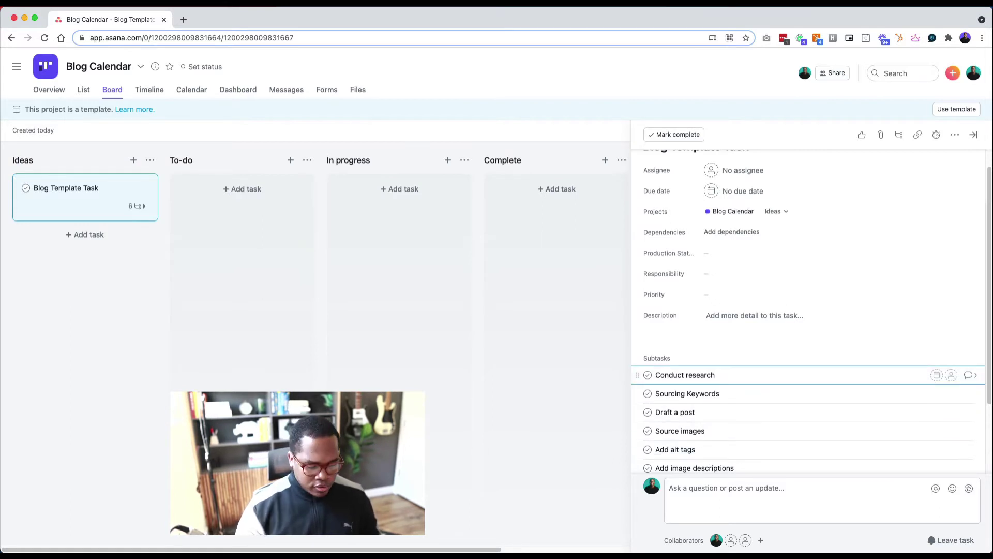
{"action": "key", "text": "Tab+n"}
- Move the new section above the subtasks and name it Draft Stage
{"action": "left_click_drag", "start_coordinate": [637, 374], "coordinate": [645, 351]}
{"action": "left_click", "coordinate": [672, 357]}
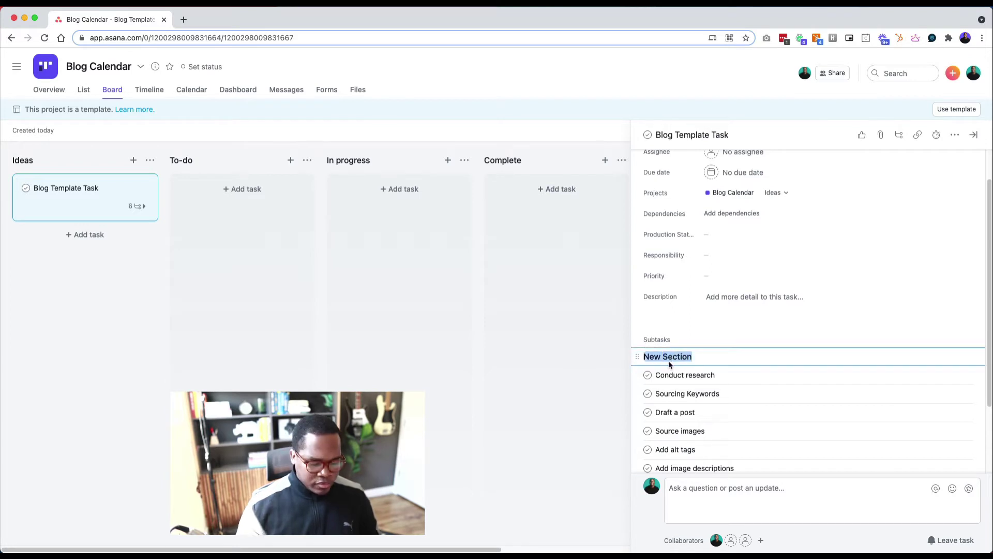
{"action": "type", "text": "Draft S"}
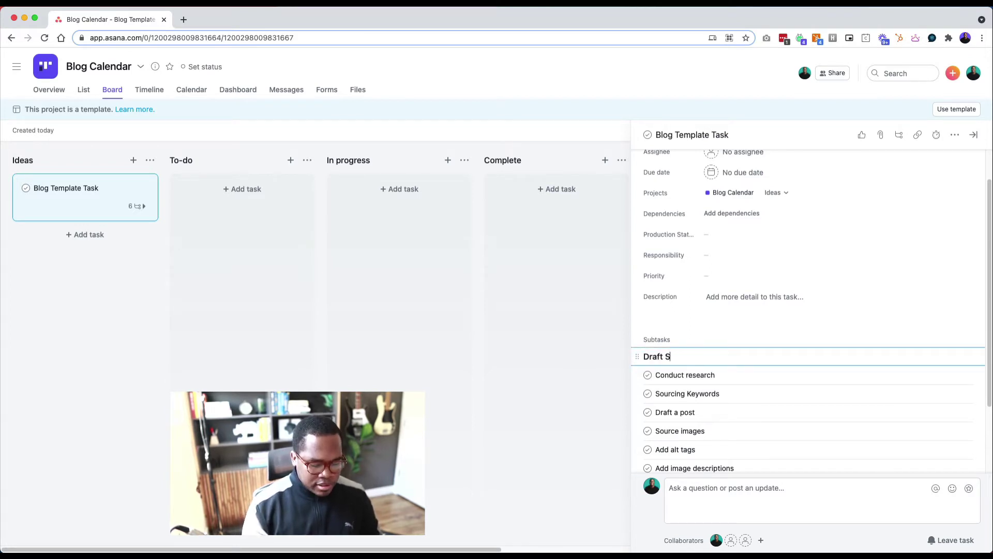
{"action": "type", "text": "tage"}
- Add an Edit Stage section at the end with subtasks Send to editor and Review and approve content
{"action": "scroll", "coordinate": [725, 408], "scroll_direction": "down", "scroll_amount": 2}
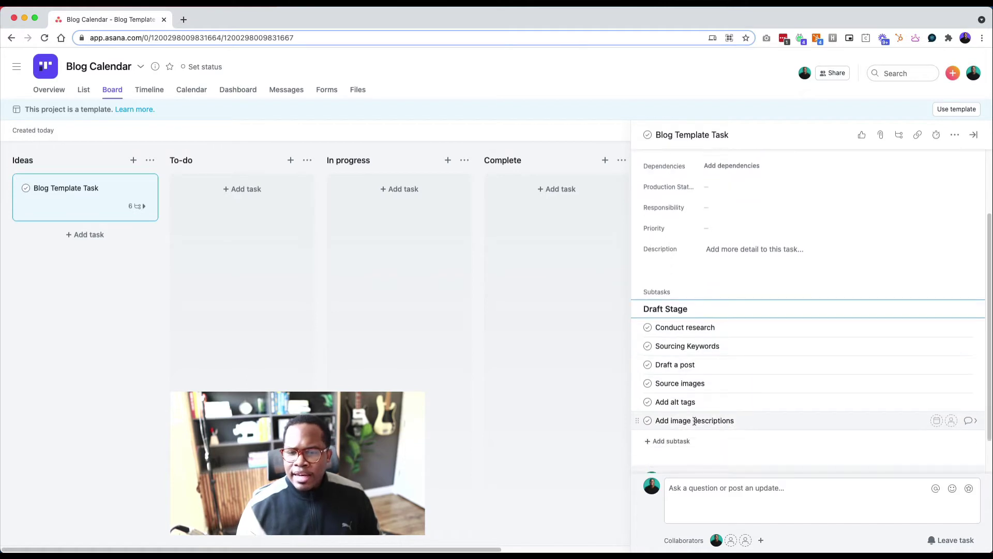
{"action": "left_click", "coordinate": [687, 425]}
{"action": "key", "text": "tab+n"}
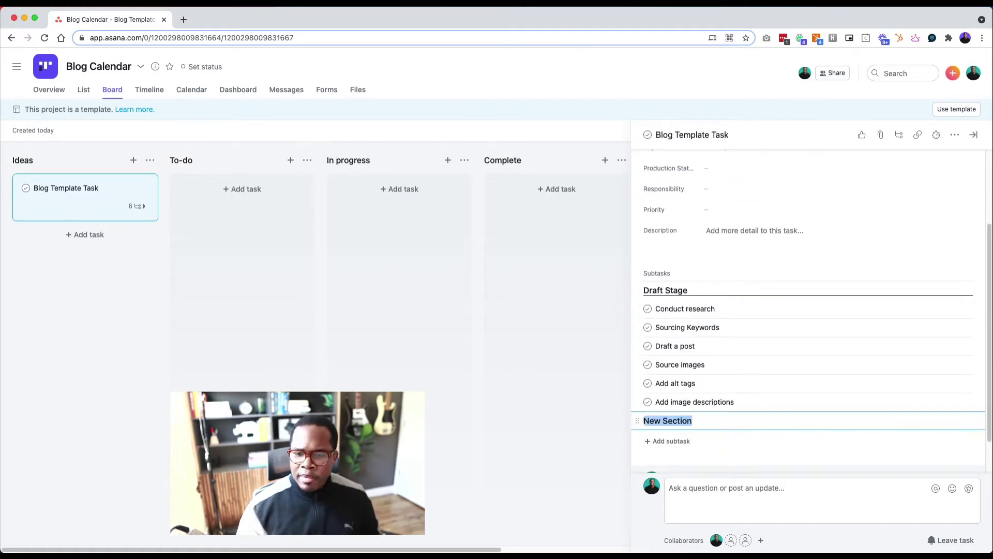
{"action": "type", "text": "Edit Stage"}
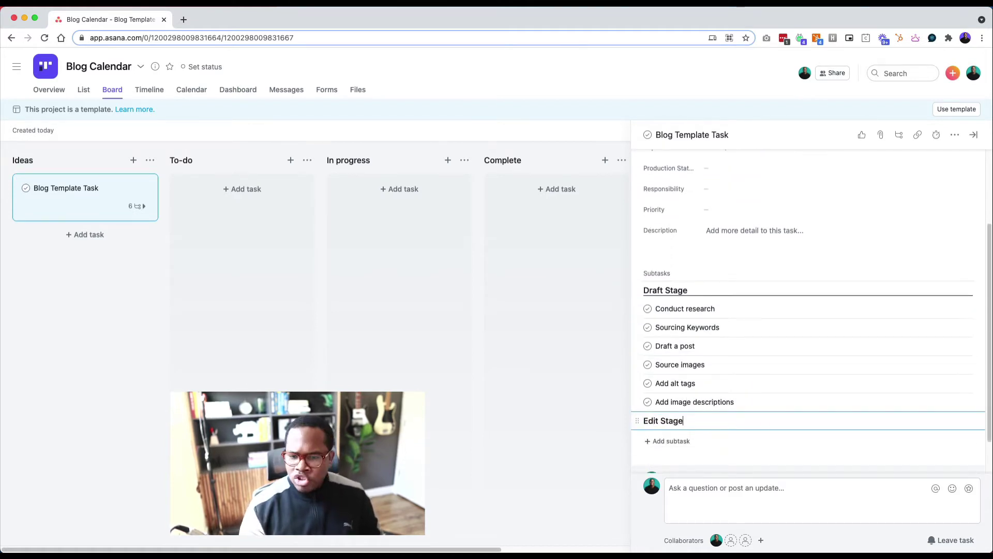
{"action": "key", "text": "Return"}
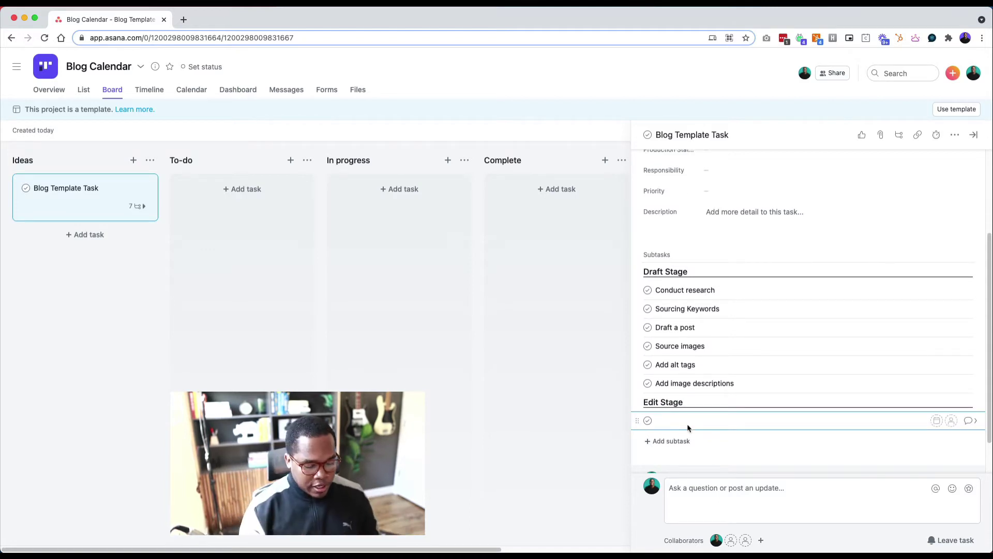
{"action": "type", "text": "Send to editor"}
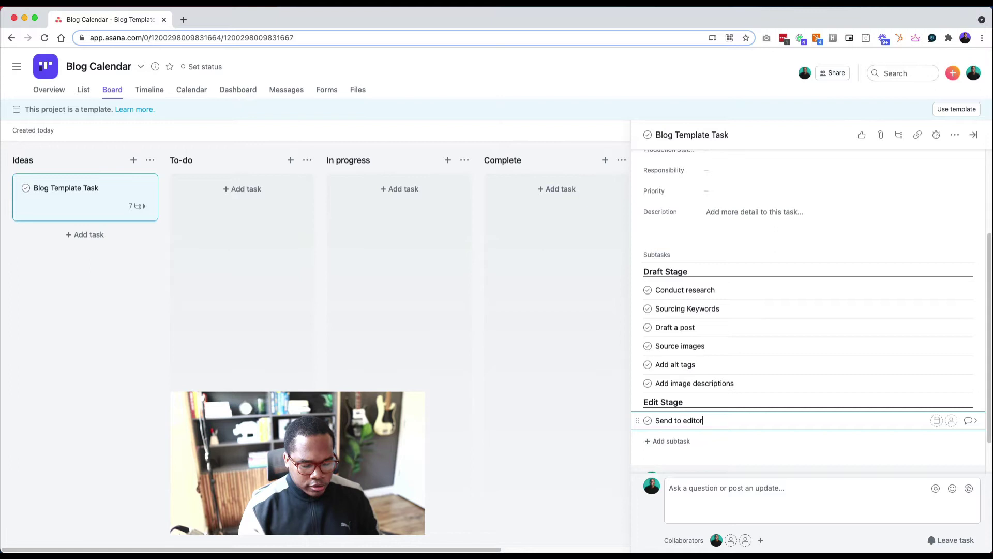
{"action": "key", "text": "Return"}
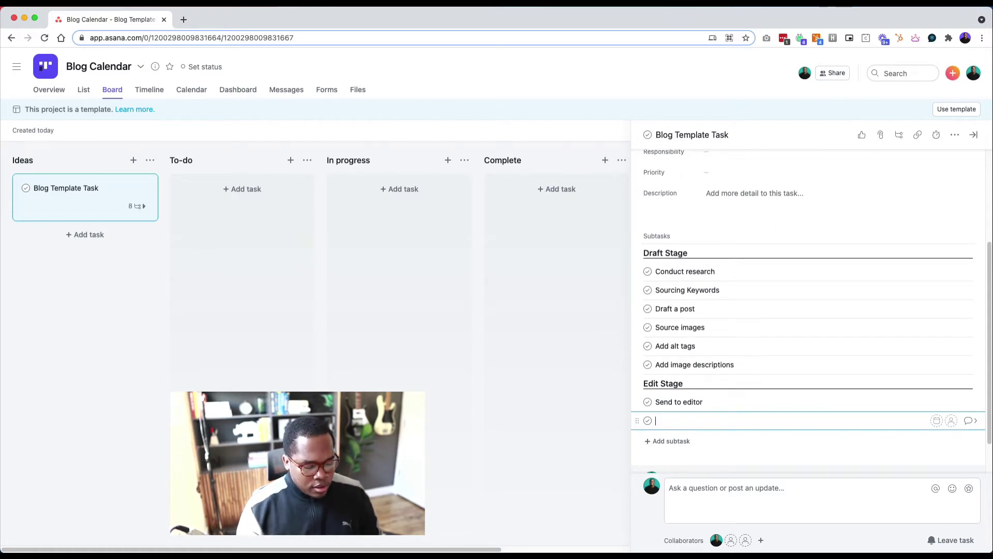
{"action": "type", "text": "Review and ap"}
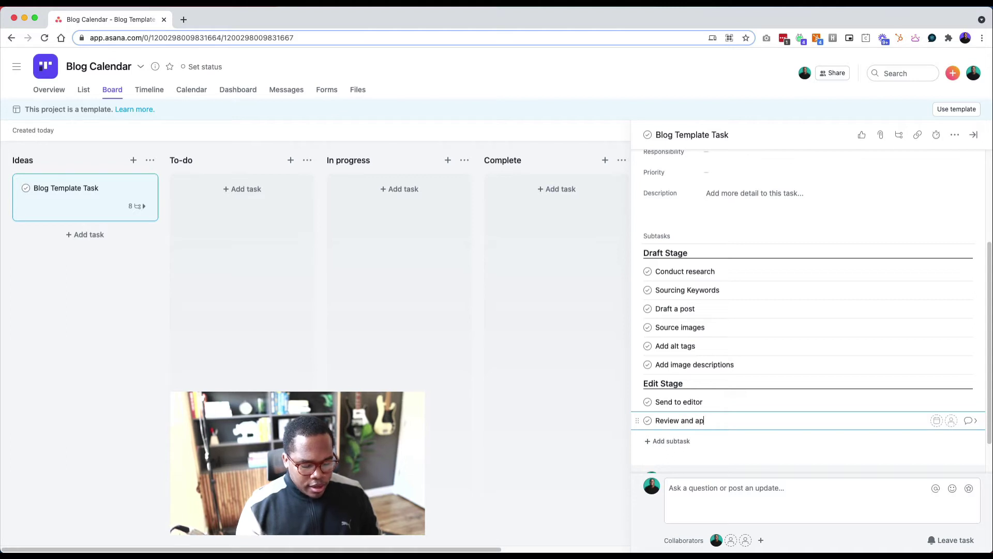
{"action": "type", "text": "prove content"}
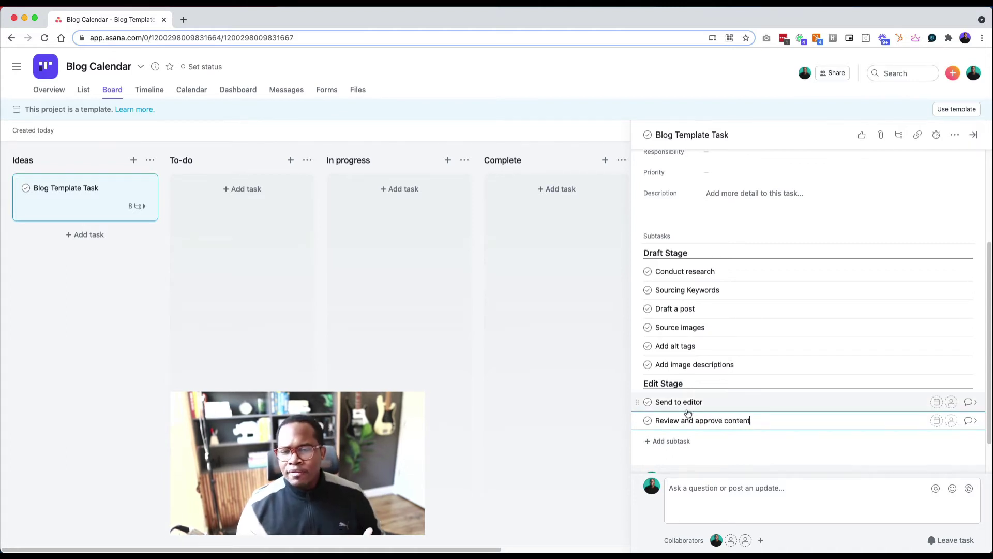
{"action": "scroll", "coordinate": [686, 415], "scroll_direction": "up", "scroll_amount": 5}
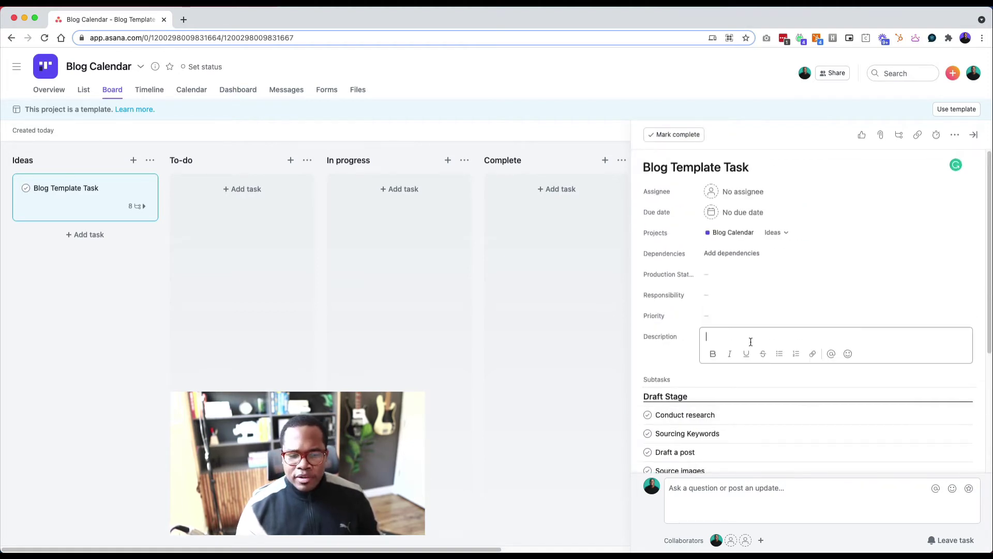
- Set the task's Production Status to Backlog
{"action": "left_click", "coordinate": [752, 348]}
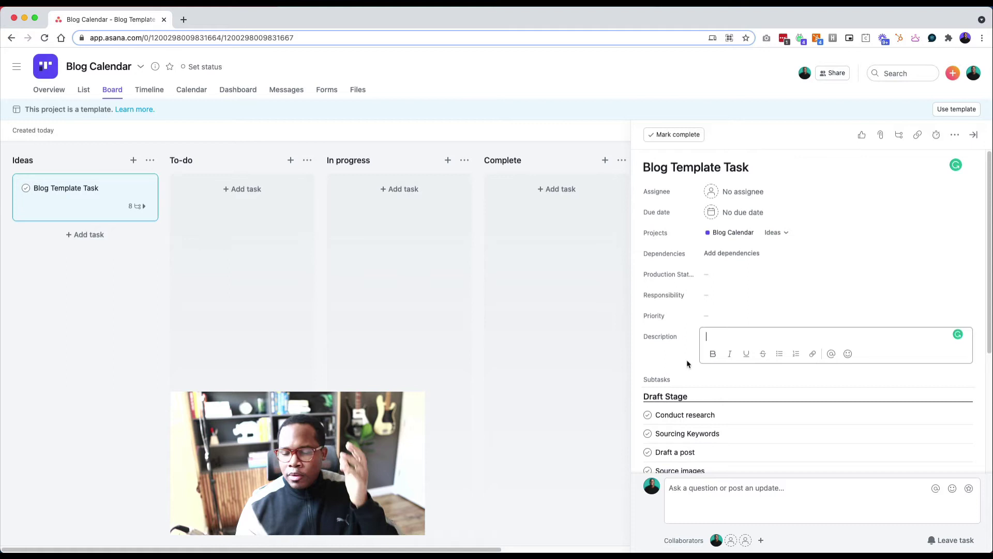
{"action": "left_click", "coordinate": [734, 279]}
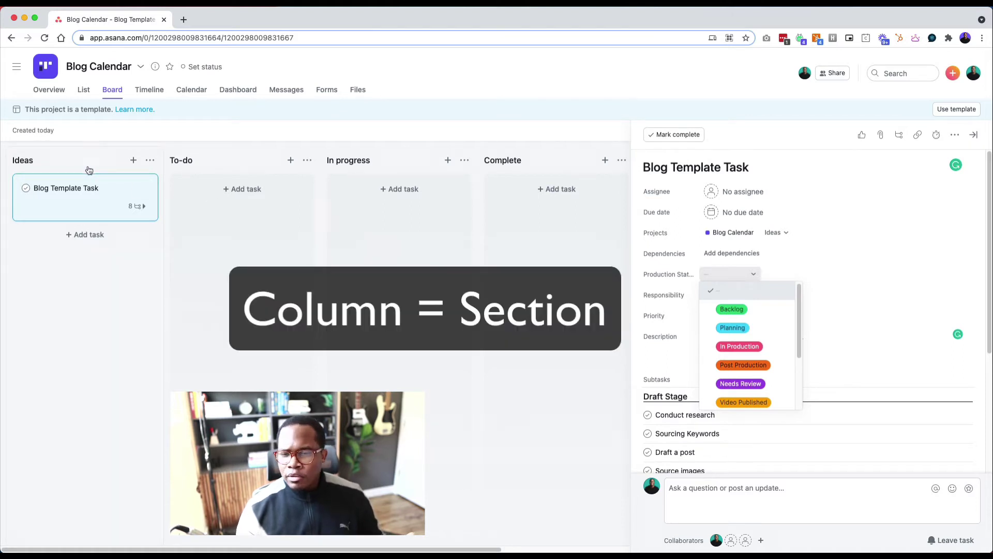
{"action": "left_click", "coordinate": [738, 335]}
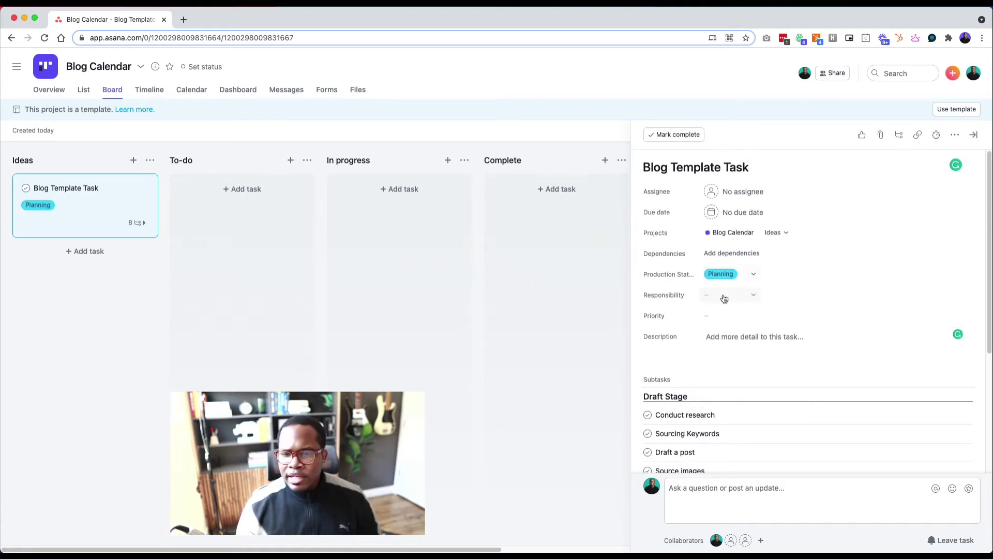
{"action": "left_click", "coordinate": [725, 275]}
{"action": "scroll", "coordinate": [743, 316], "scroll_direction": "up", "scroll_amount": 2}
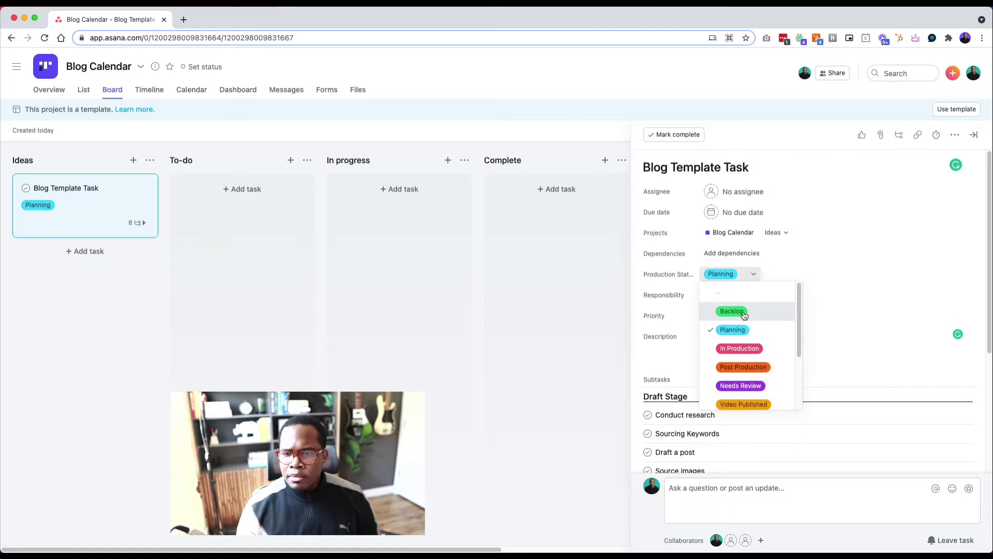
{"action": "left_click", "coordinate": [744, 314]}
- Set Responsibility to Copywriter and Priority to High
{"action": "left_click", "coordinate": [728, 296]}
{"action": "scroll", "coordinate": [773, 350], "scroll_direction": "down", "scroll_amount": 3}
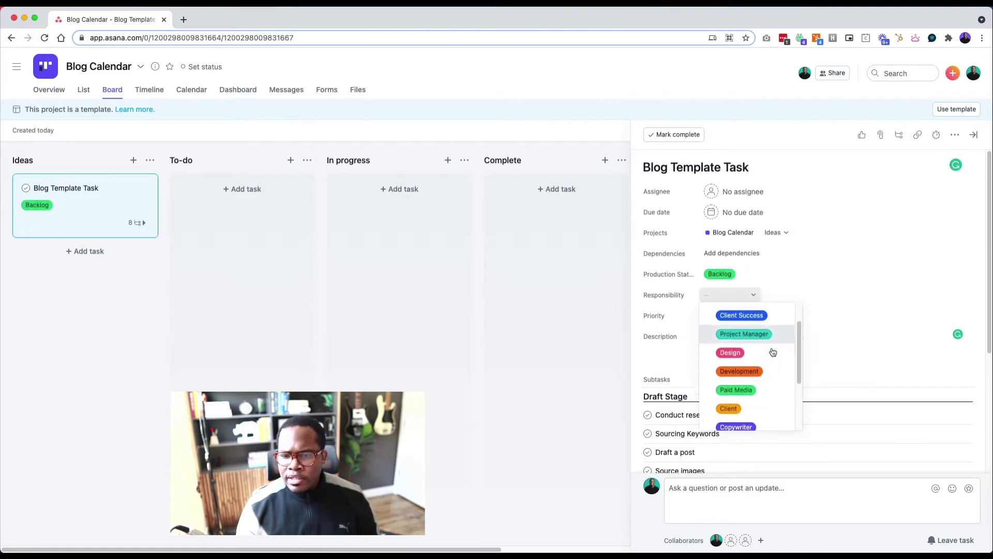
{"action": "left_click", "coordinate": [737, 391]}
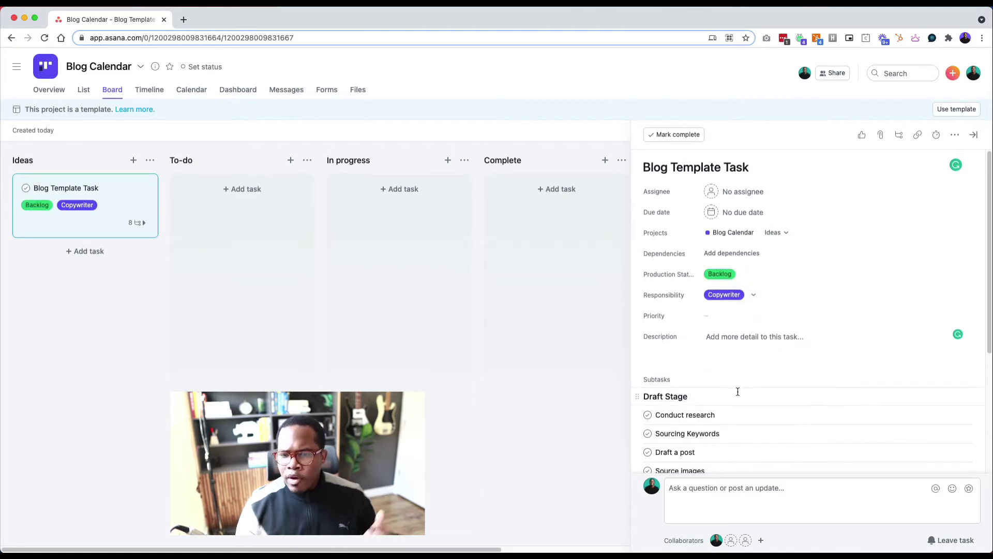
{"action": "left_click", "coordinate": [723, 317]}
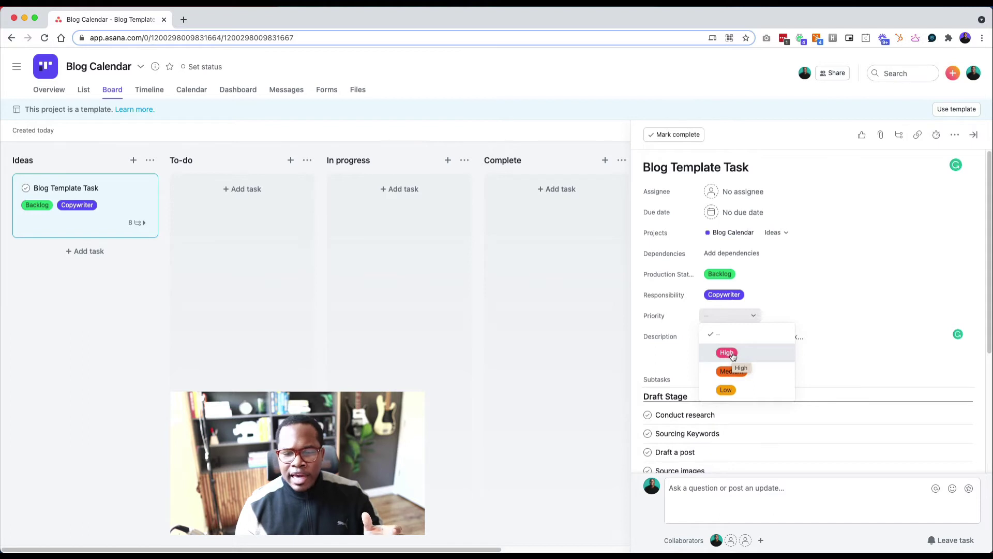
{"action": "left_click", "coordinate": [733, 356]}
{"action": "left_click", "coordinate": [731, 336]}
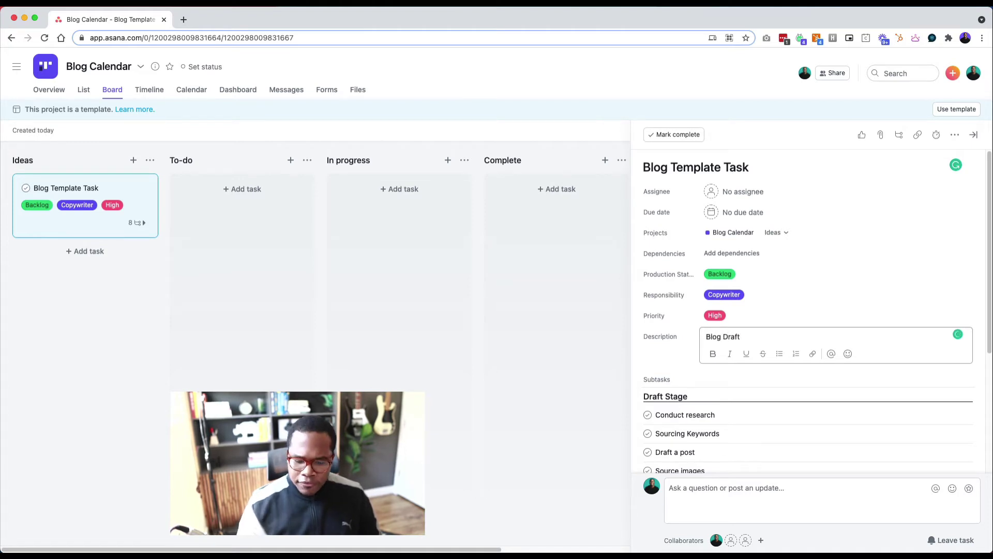
- Add a Theme heading above Blog Draft and a Sources heading below it in the description
{"action": "key", "text": "Return"}
{"action": "key", "text": "Return"}
{"action": "type", "text": "Sourc"}
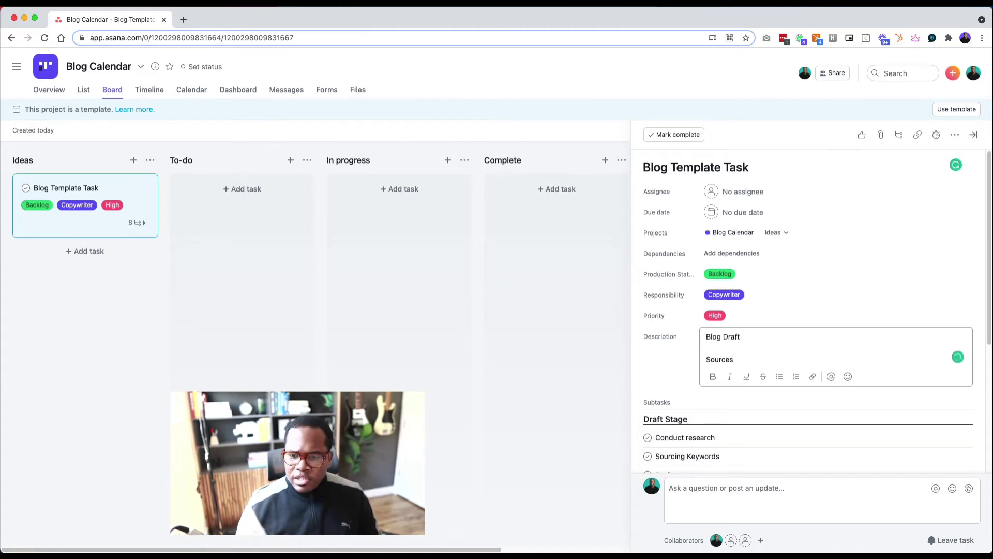
{"action": "type", "text": "es"}
{"action": "key", "text": "Return"}
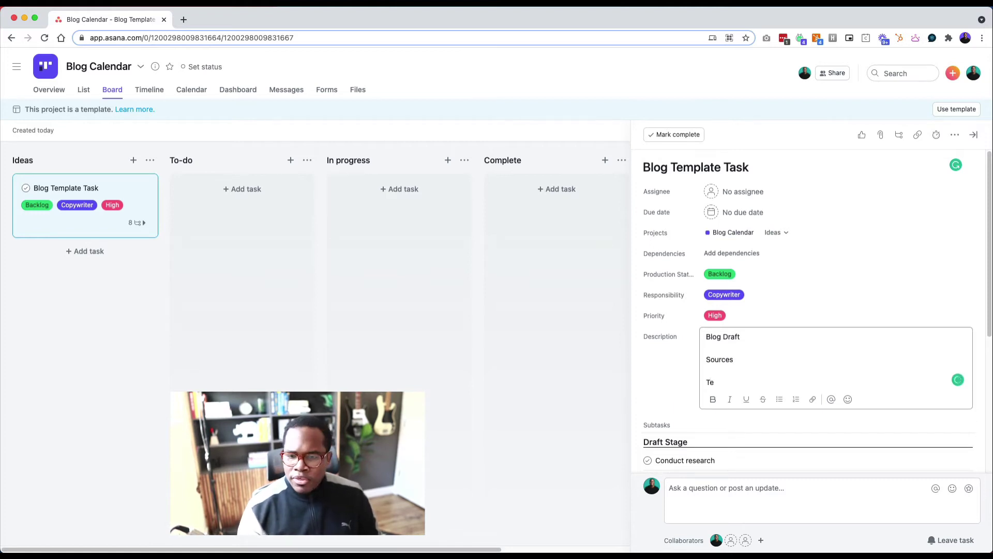
{"action": "type", "text": "Theme"}
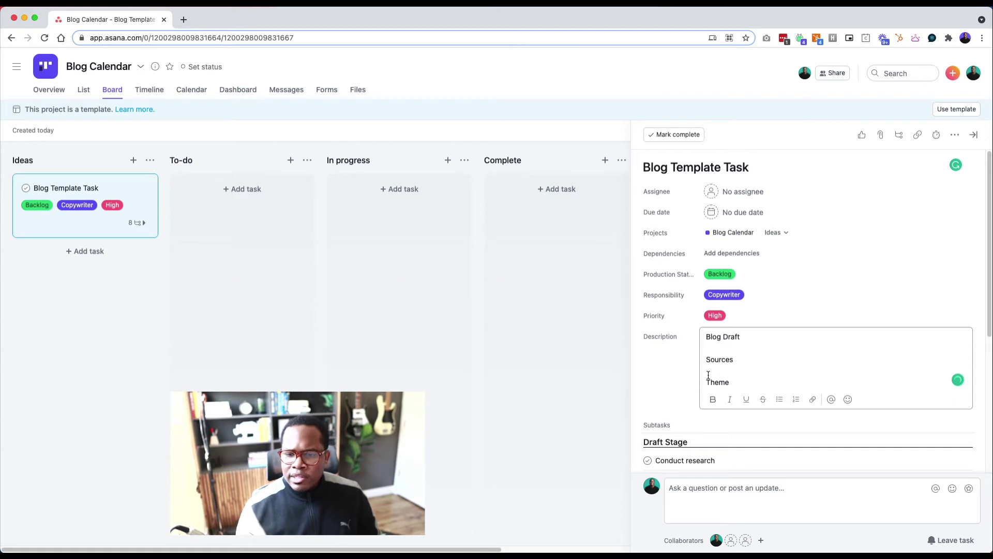
{"action": "double_click", "coordinate": [708, 382]}
{"action": "key", "text": "BackSpace"}
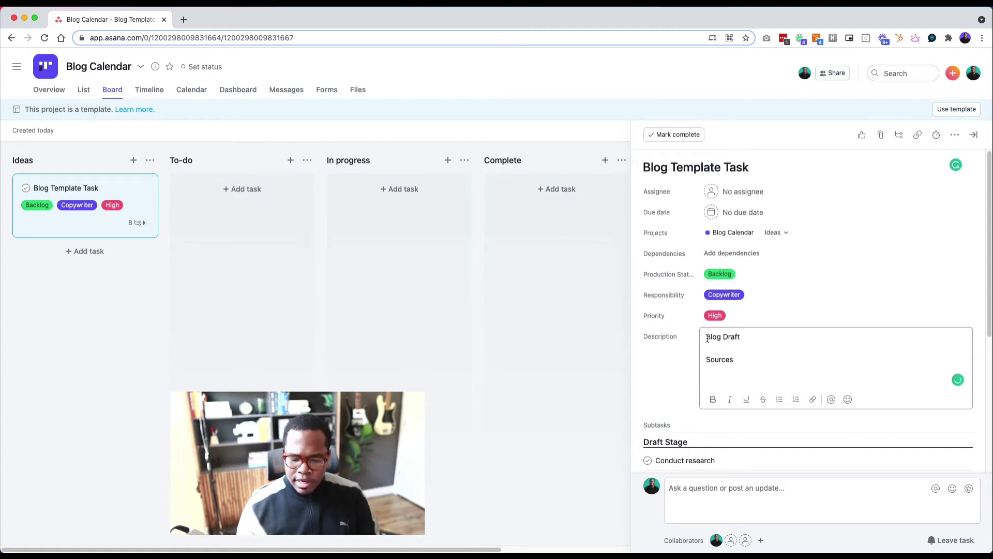
{"action": "left_click", "coordinate": [707, 337]}
{"action": "key", "text": "Return"}
{"action": "type", "text": "Theme"}
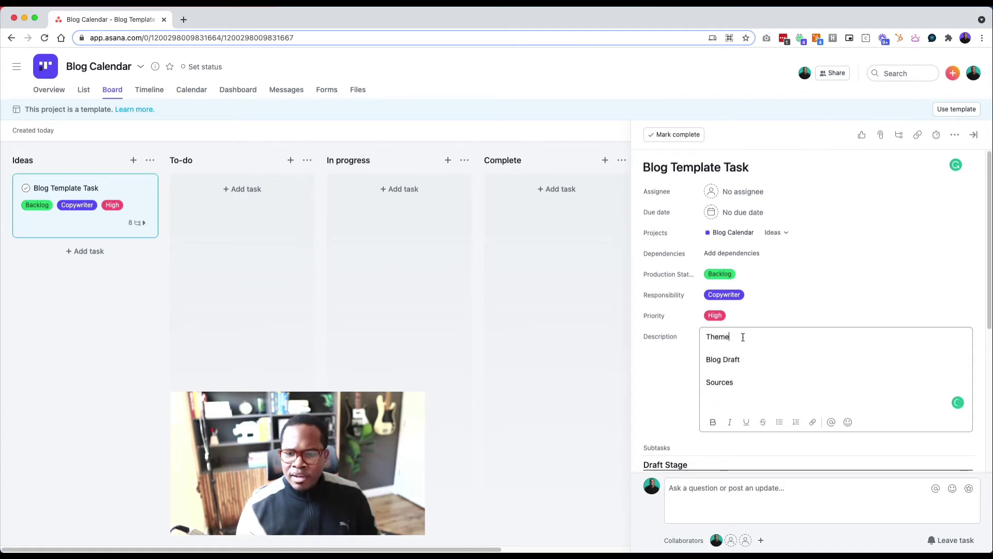
{"action": "key", "text": "Return"}
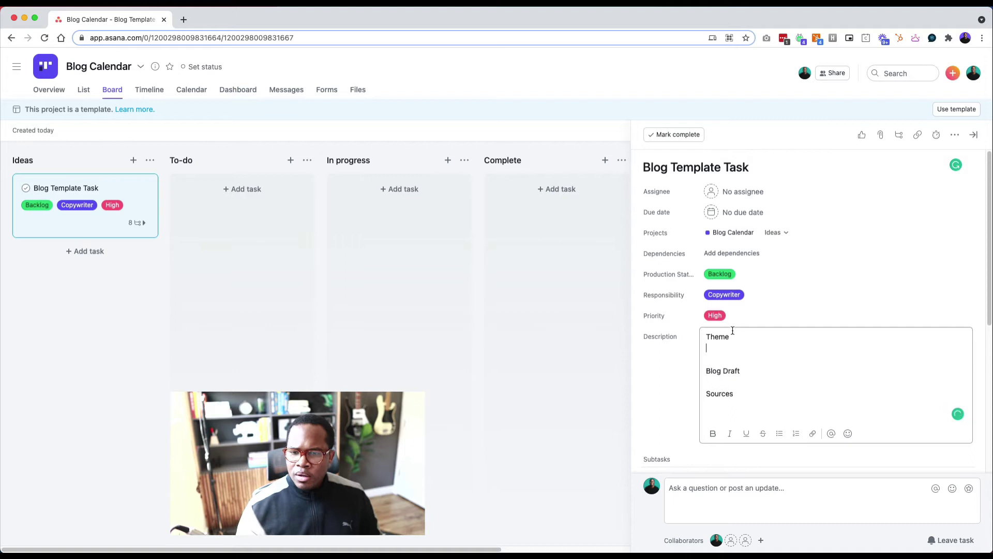
- Add an empty bullet under each of Theme, Blog Draft and Sources
{"action": "left_click", "coordinate": [780, 433]}
{"action": "key", "text": "Return"}
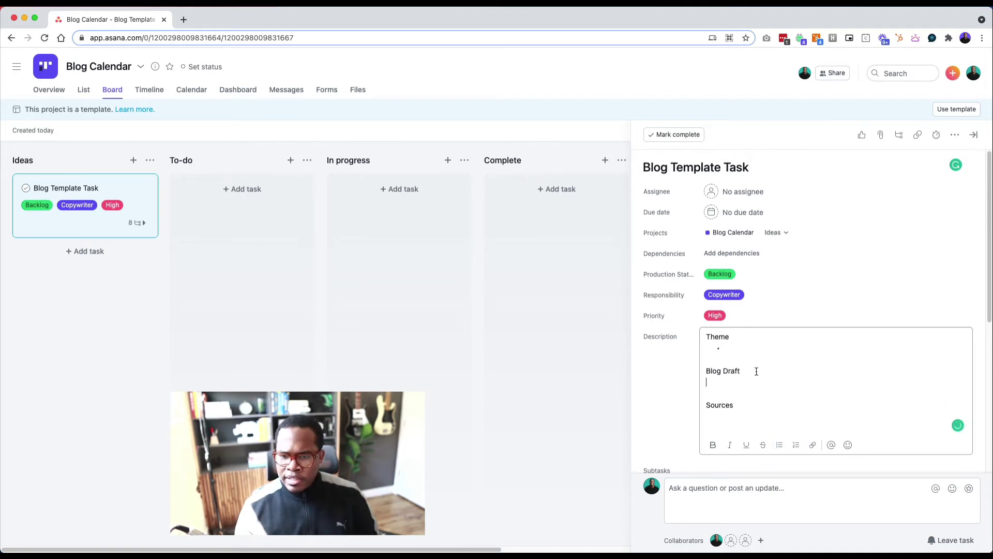
{"action": "left_click", "coordinate": [779, 445]}
{"action": "left_click", "coordinate": [744, 399]}
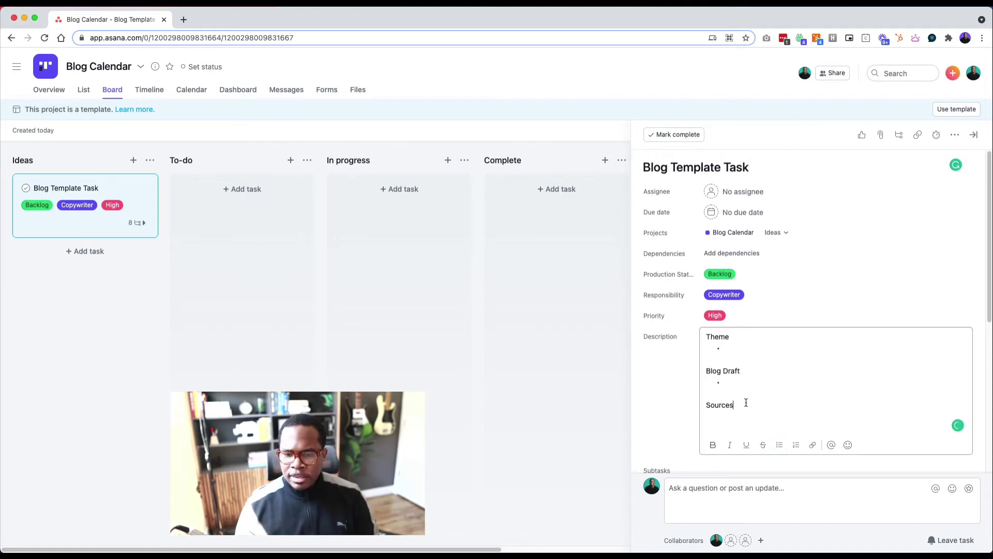
{"action": "key", "text": "Return"}
{"action": "left_click", "coordinate": [779, 456]}
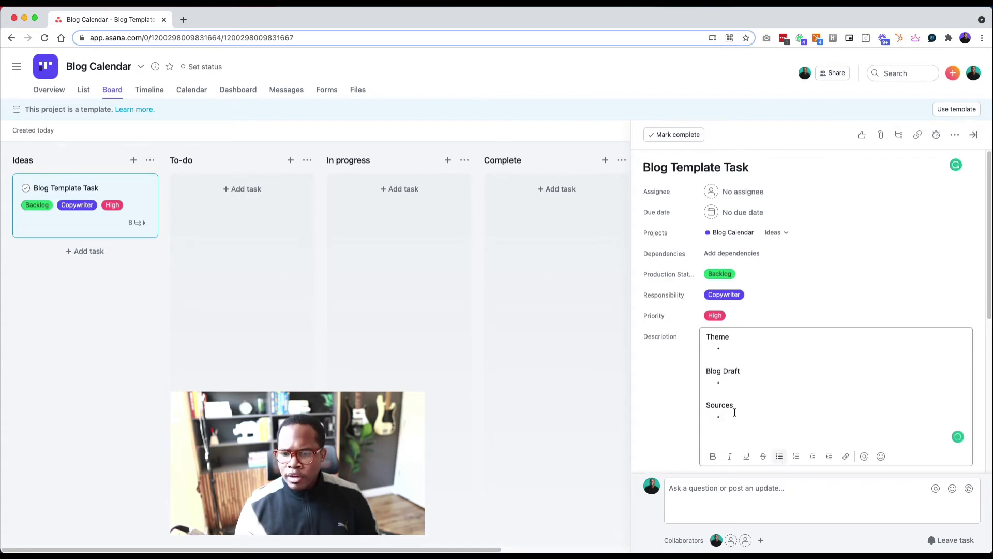
- Bold the Sources, Blog Draft and Theme headings
{"action": "double_click", "coordinate": [719, 405]}
{"action": "key", "text": "super+b"}
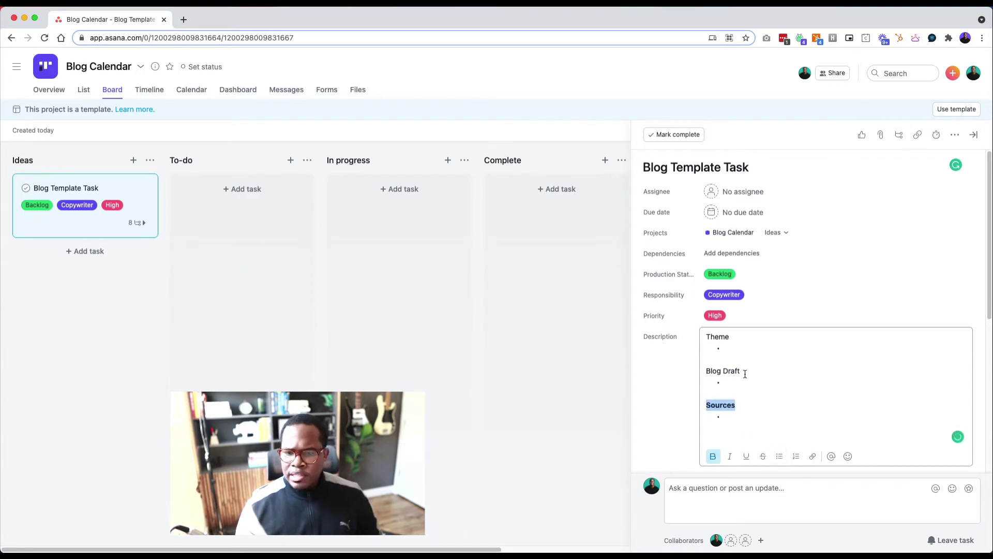
{"action": "left_click_drag", "start_coordinate": [745, 372], "coordinate": [706, 372]}
{"action": "key", "text": "super+b"}
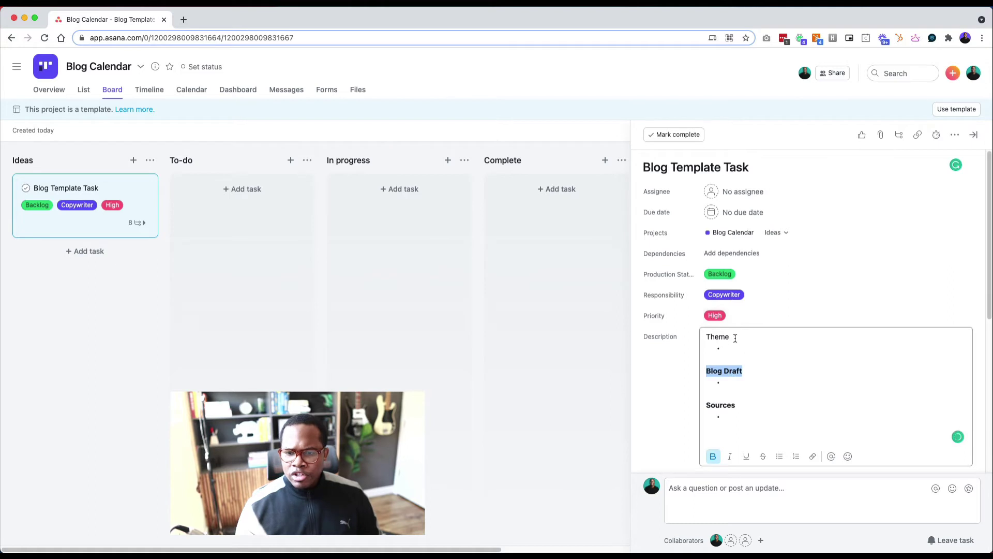
{"action": "double_click", "coordinate": [735, 338]}
{"action": "key", "text": "super+b"}
{"action": "left_click", "coordinate": [650, 384]}
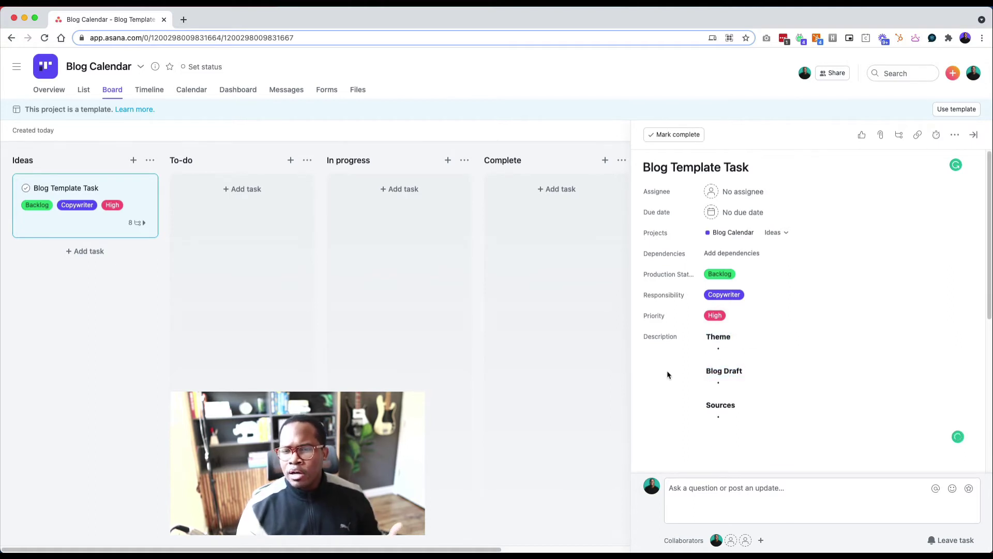
{"action": "scroll", "coordinate": [667, 374], "scroll_direction": "down", "scroll_amount": 5}
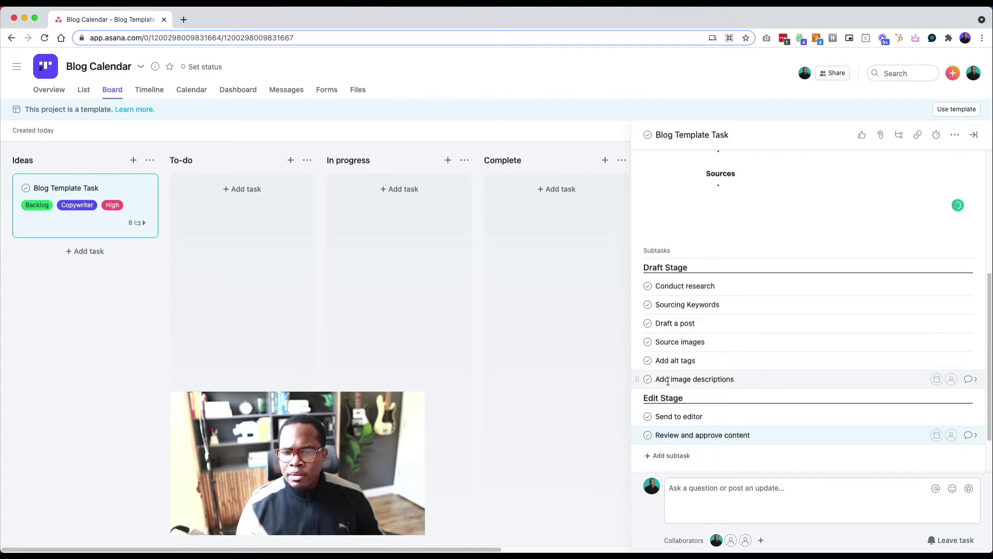
{"action": "scroll", "coordinate": [668, 383], "scroll_direction": "up", "scroll_amount": 5}
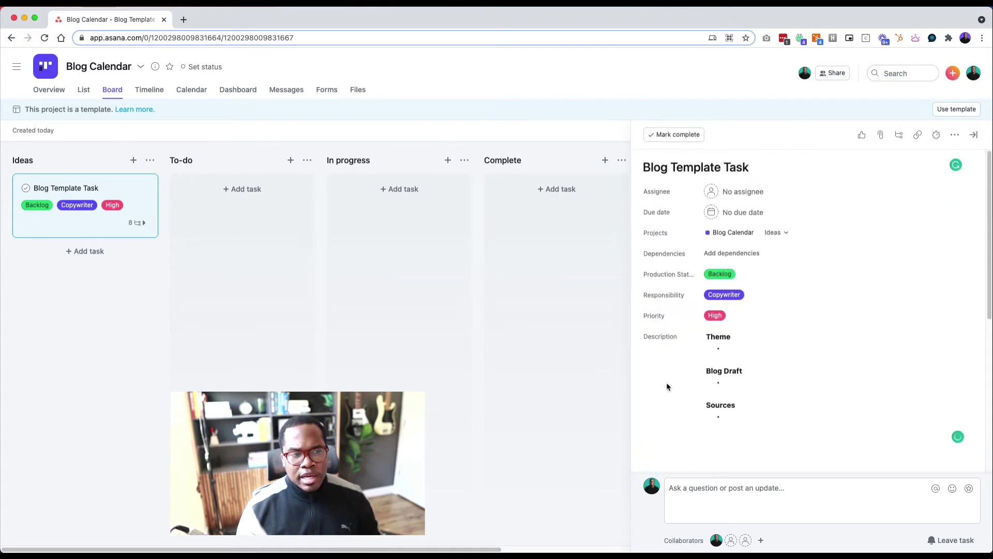
- Convert Blog Template Task to a task template, then open the converted original task
{"action": "left_click", "coordinate": [954, 135]}
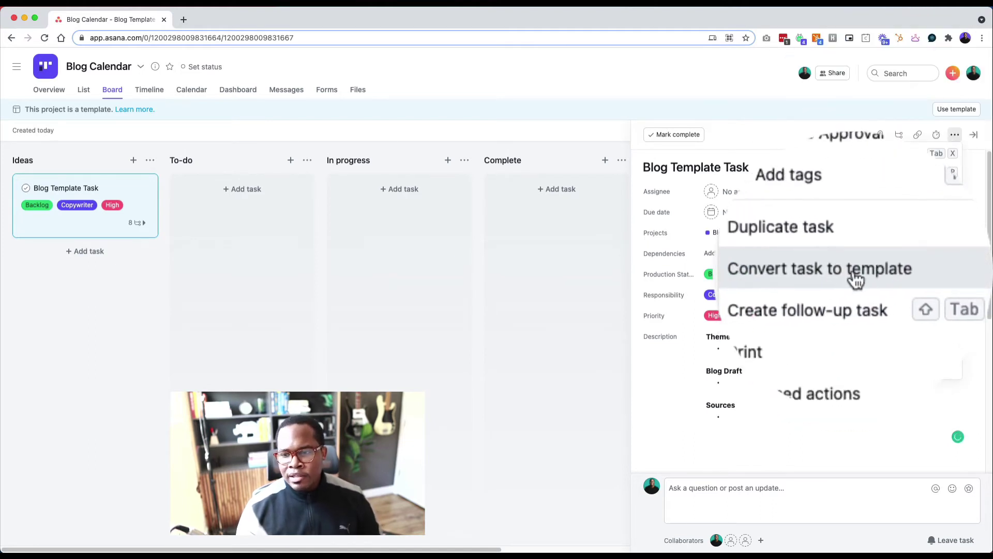
{"action": "left_click", "coordinate": [857, 279]}
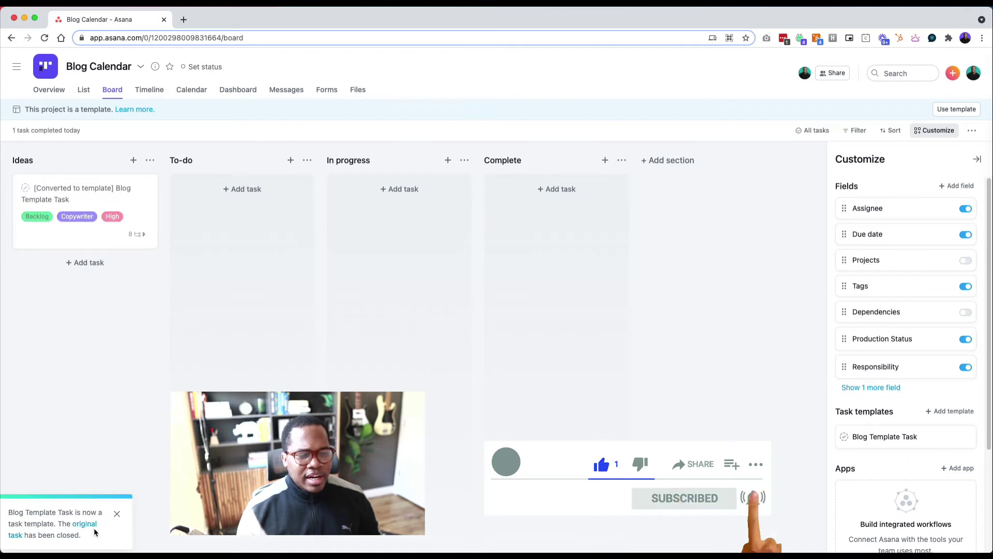
{"action": "left_click", "coordinate": [84, 408]}
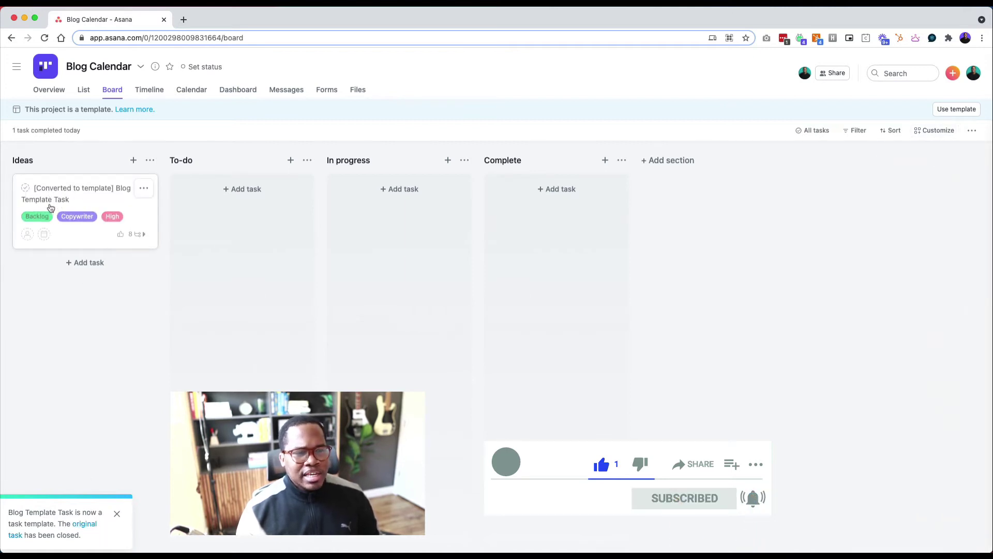
{"action": "left_click", "coordinate": [84, 201]}
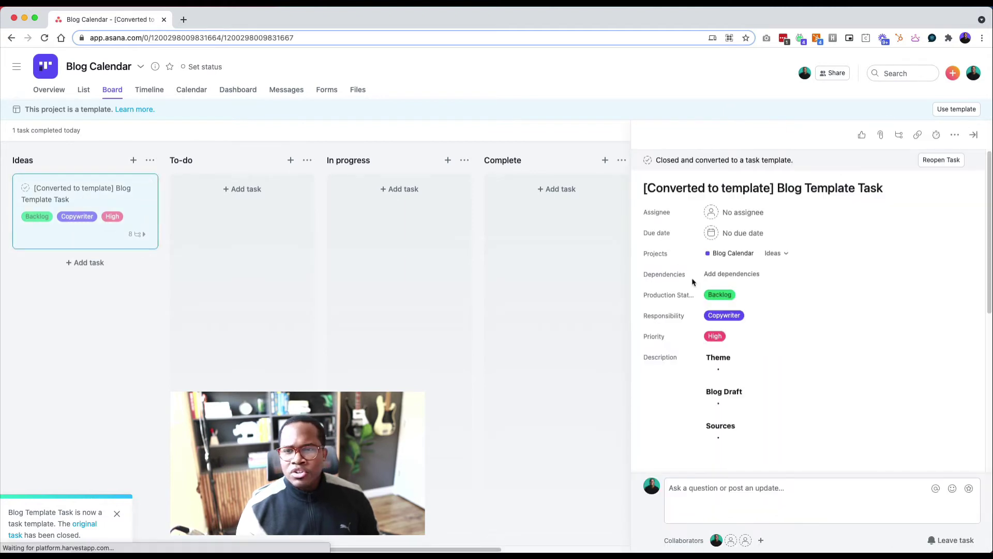
- Add a task to Ideas from the Blog Template Task template and review its details
{"action": "left_click", "coordinate": [973, 135]}
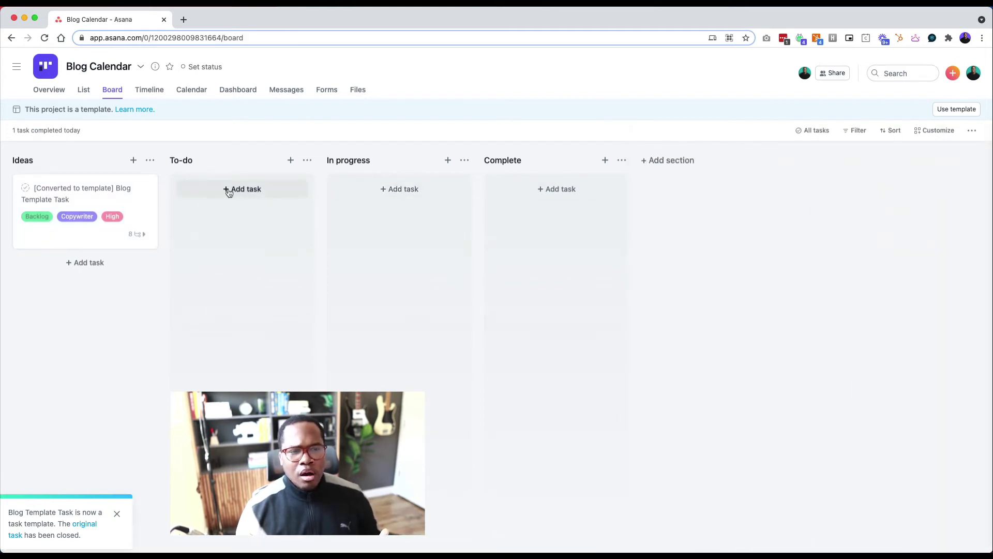
{"action": "left_click", "coordinate": [94, 264]}
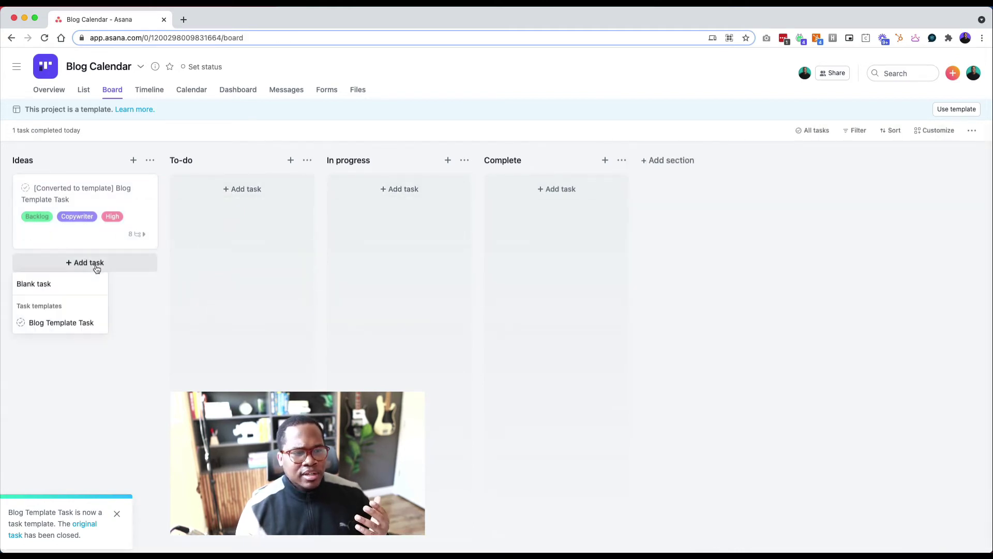
{"action": "left_click", "coordinate": [64, 326]}
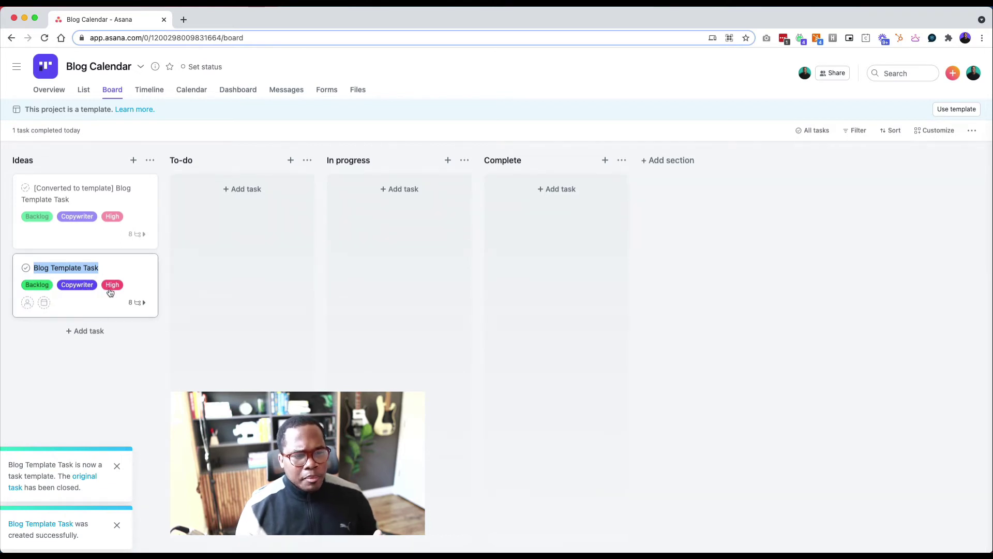
{"action": "left_click", "coordinate": [96, 315]}
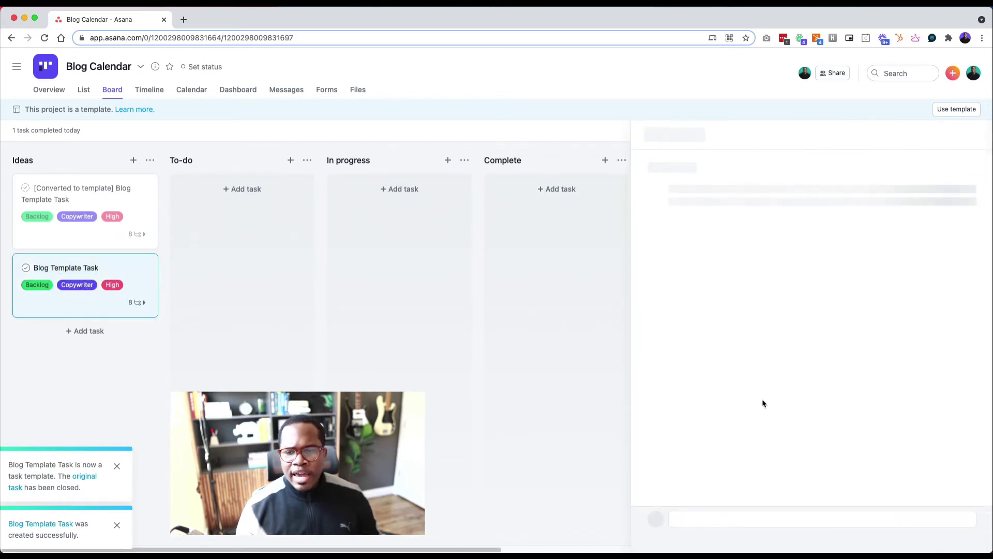
{"action": "scroll", "coordinate": [667, 289], "scroll_direction": "up", "scroll_amount": 10}
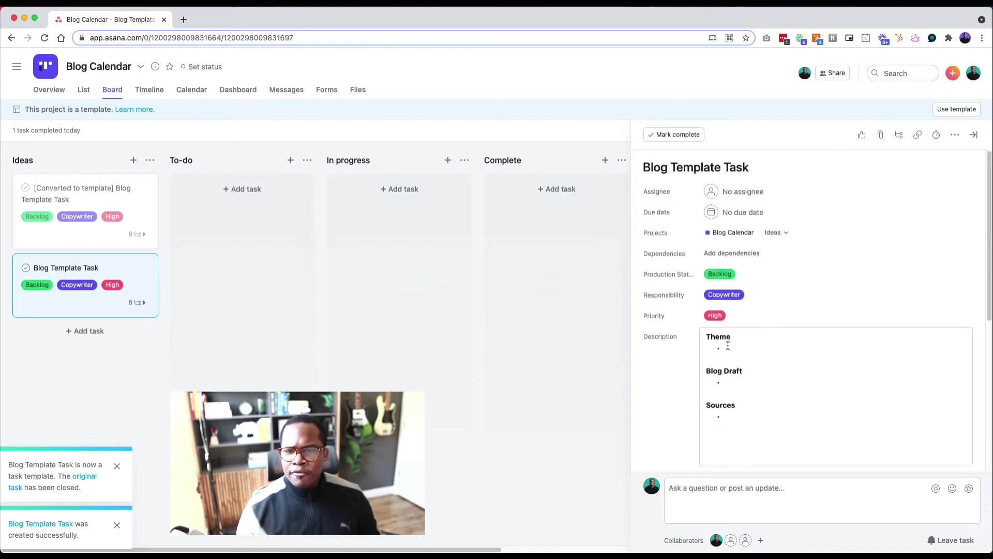
{"action": "left_click", "coordinate": [975, 137]}
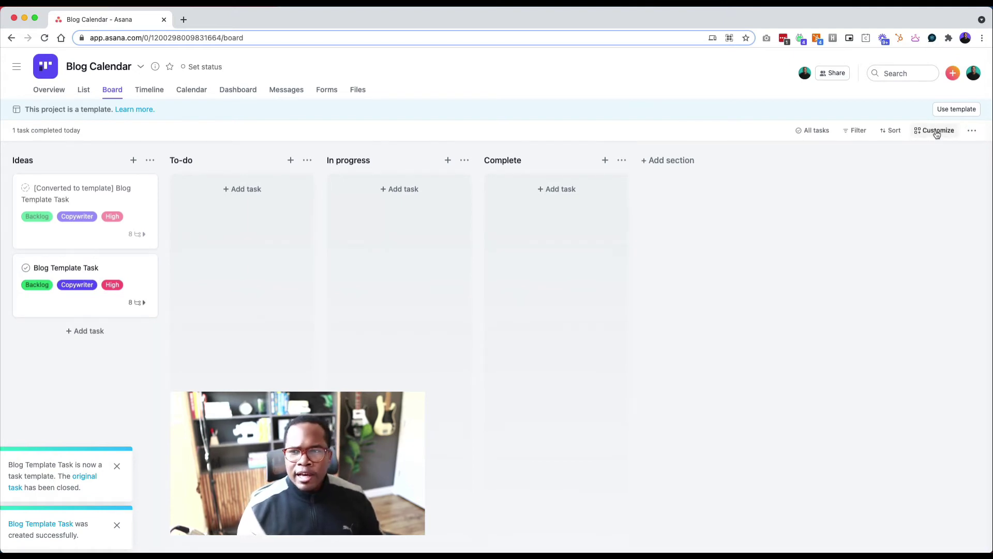
- Open the Blog Template Task template for editing from the Customize panel
{"action": "left_click", "coordinate": [937, 131]}
{"action": "scroll", "coordinate": [915, 301], "scroll_direction": "down", "scroll_amount": 3}
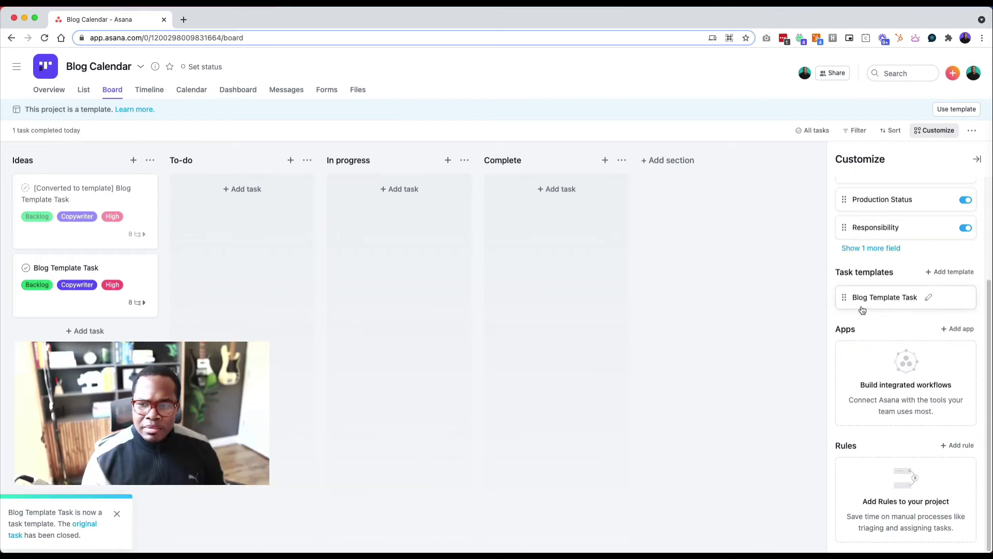
{"action": "left_click", "coordinate": [928, 298]}
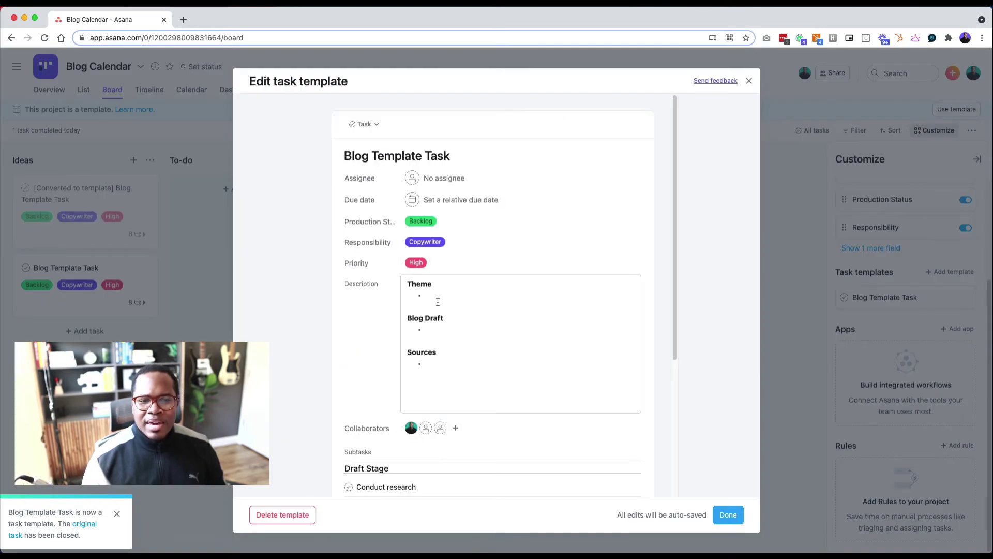
- Rename the Blog Draft heading to Blog Drafts, leaving the template type as Task
{"action": "left_click", "coordinate": [446, 322]}
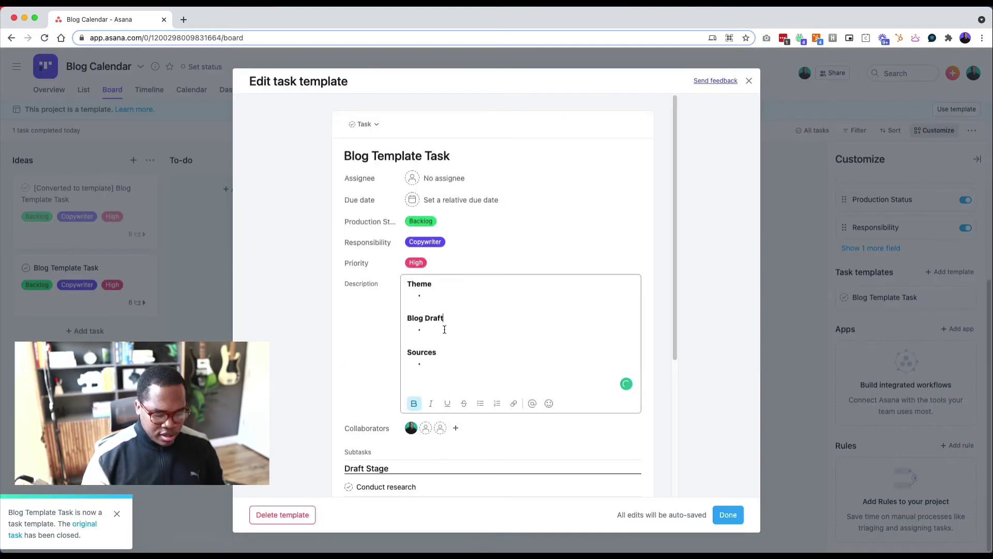
{"action": "left_click", "coordinate": [370, 127]}
{"action": "left_click", "coordinate": [390, 181]}
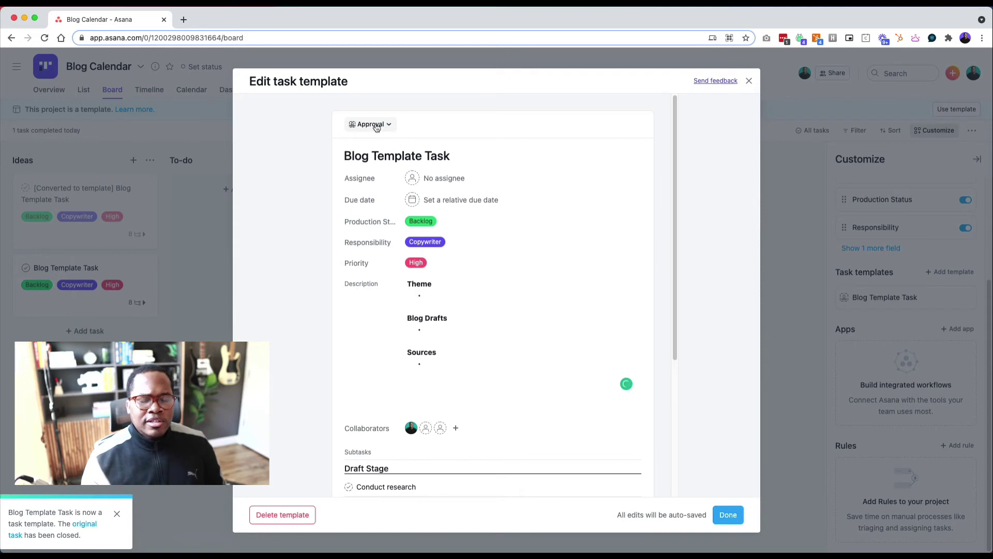
{"action": "left_click", "coordinate": [376, 128]}
{"action": "left_click", "coordinate": [390, 162]}
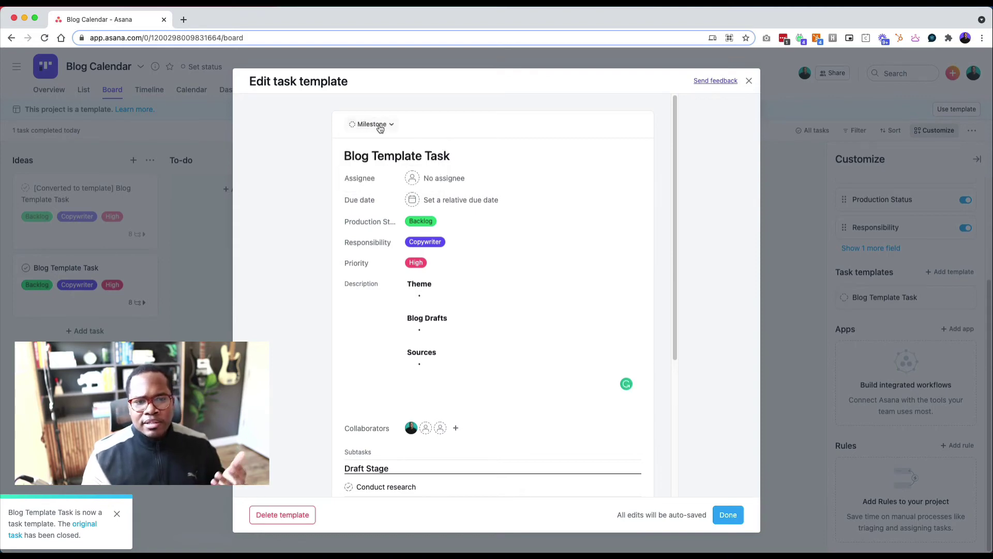
{"action": "left_click", "coordinate": [375, 126]}
{"action": "left_click", "coordinate": [382, 145]}
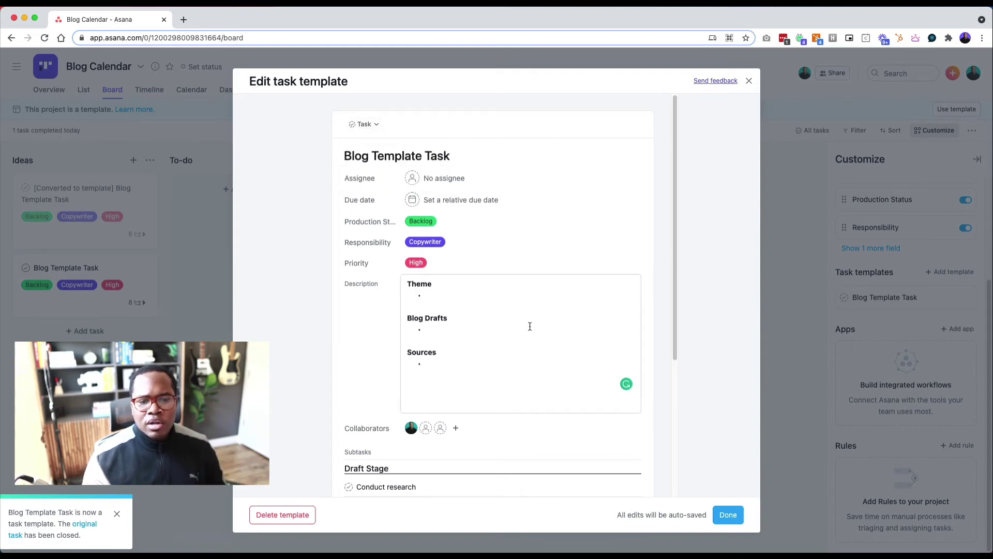
{"action": "left_click", "coordinate": [729, 516]}
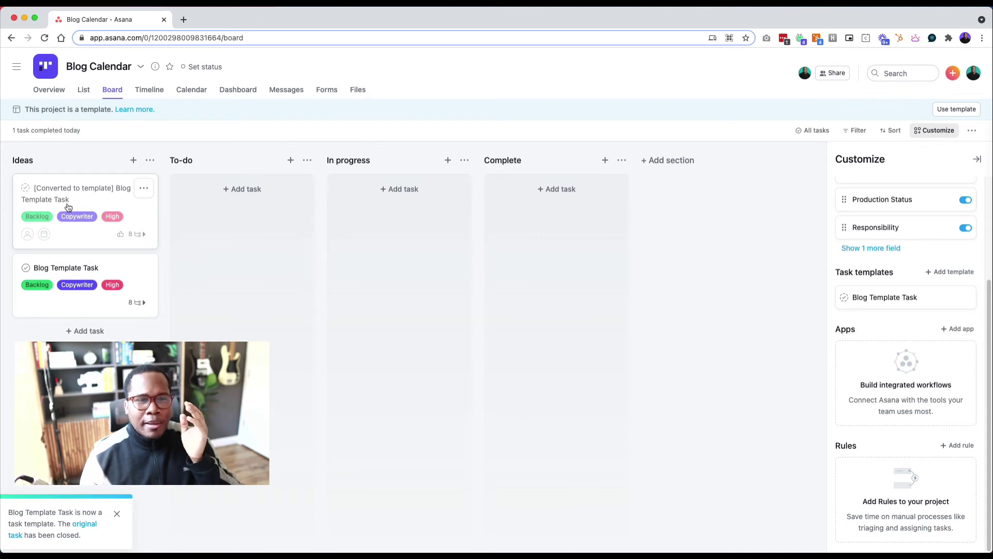
- Delete the [Converted to template] and Blog Template Task cards from Ideas
{"action": "left_click", "coordinate": [145, 190]}
{"action": "left_click", "coordinate": [145, 189]}
{"action": "left_click", "coordinate": [173, 412]}
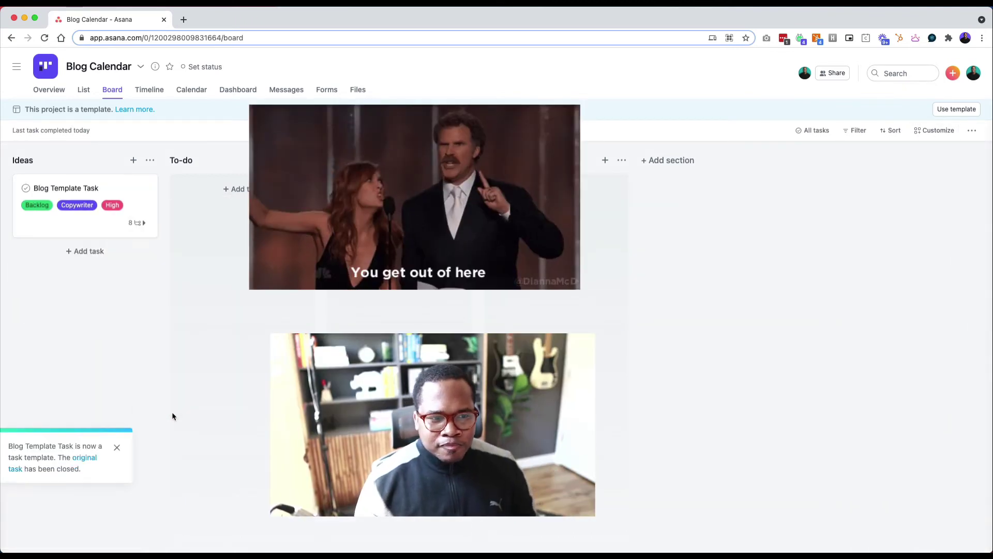
{"action": "left_click", "coordinate": [143, 189]}
{"action": "left_click", "coordinate": [170, 410]}
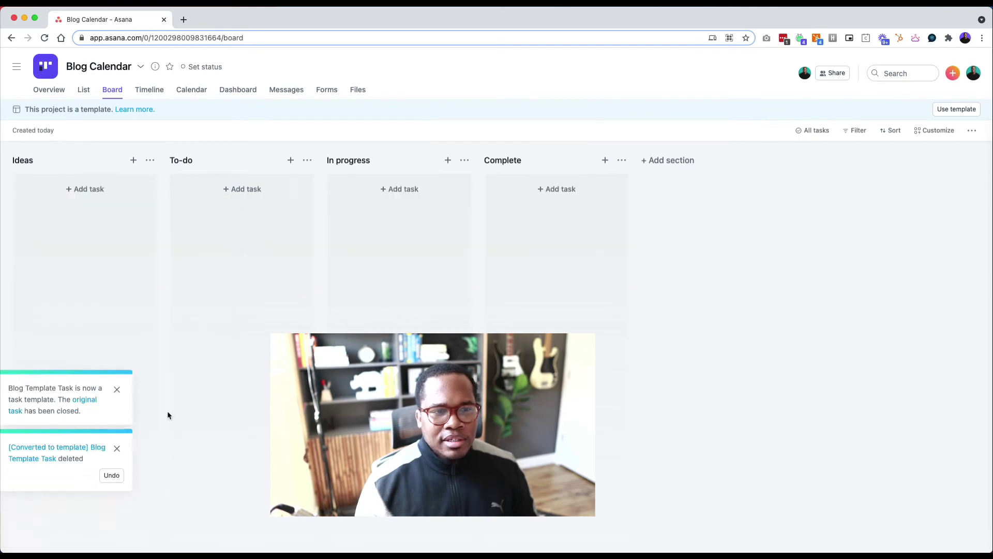
- Add a new task to Ideas from the Blog Template Task template
{"action": "left_click", "coordinate": [937, 132]}
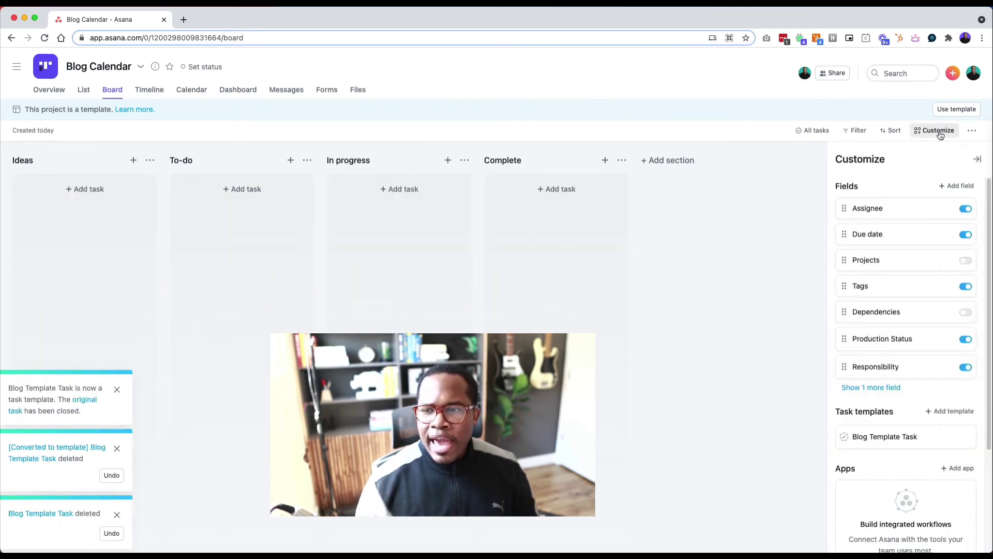
{"action": "left_click", "coordinate": [101, 192]}
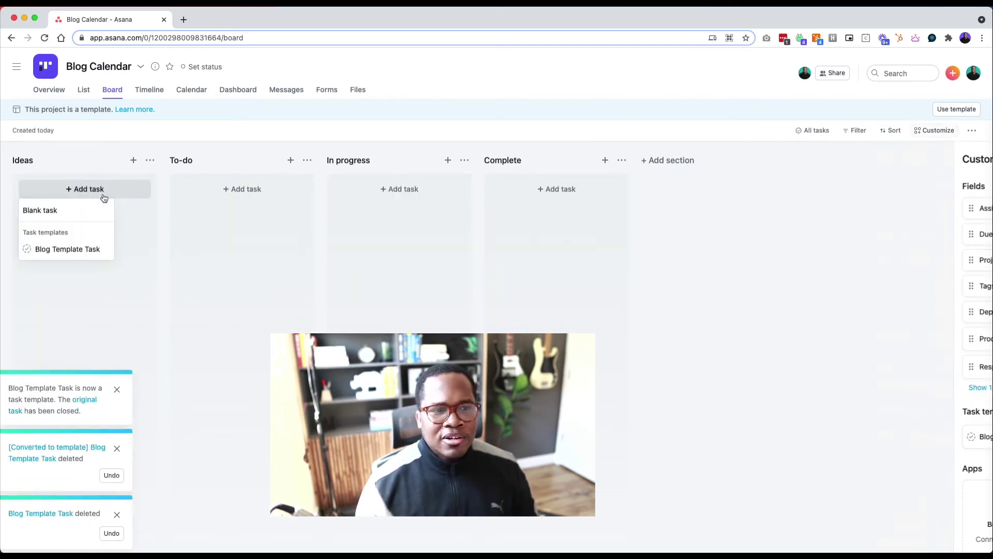
{"action": "left_click", "coordinate": [65, 249]}
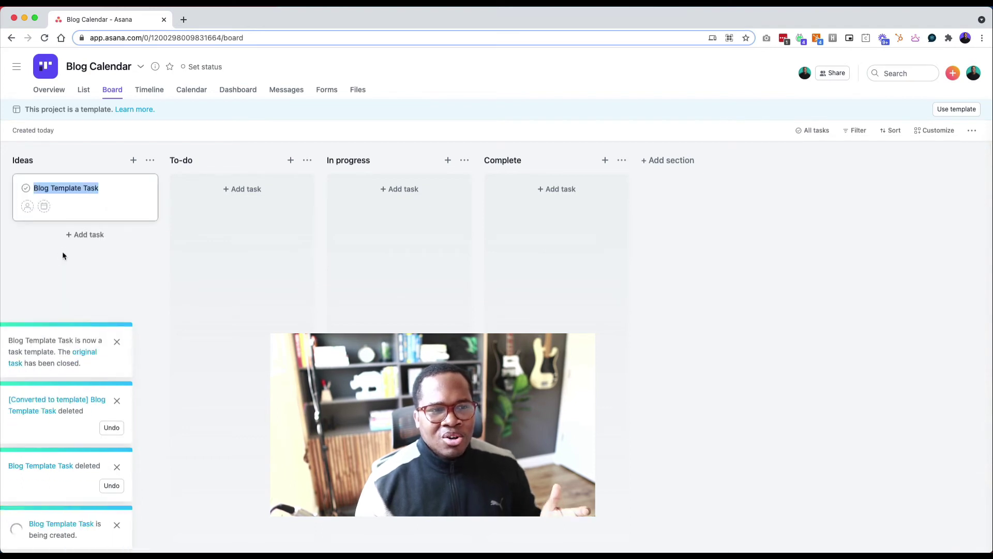
{"action": "left_click", "coordinate": [18, 72]}
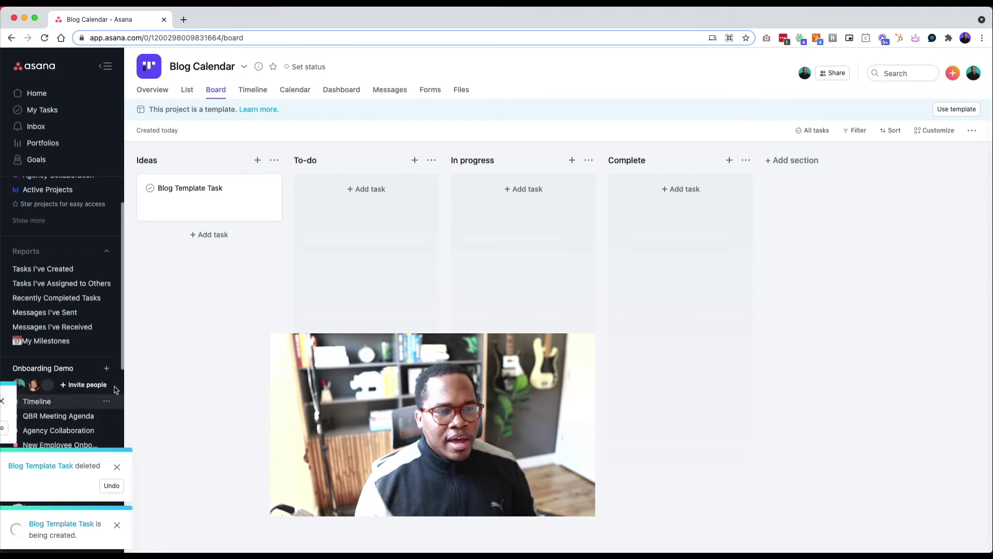
- Create 'Blog Calendar - Duplicate' in Onboarding Demo from the Blog Calendar template
{"action": "left_click", "coordinate": [107, 369]}
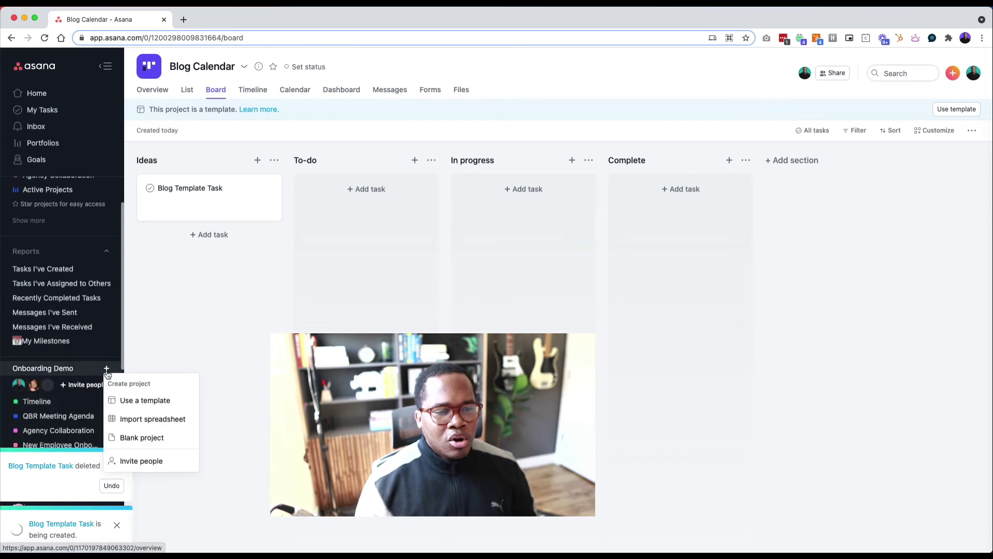
{"action": "left_click", "coordinate": [162, 402]}
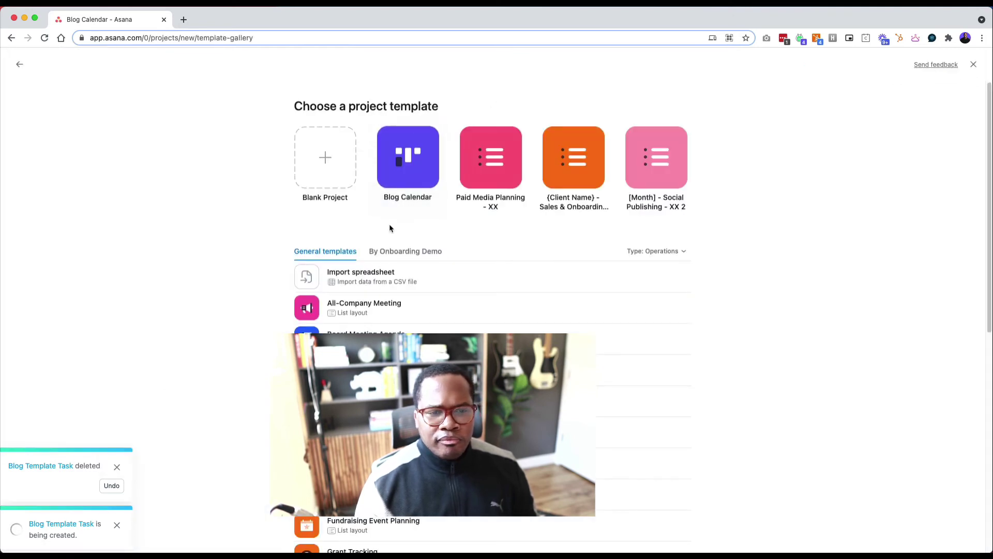
{"action": "left_click", "coordinate": [409, 166]}
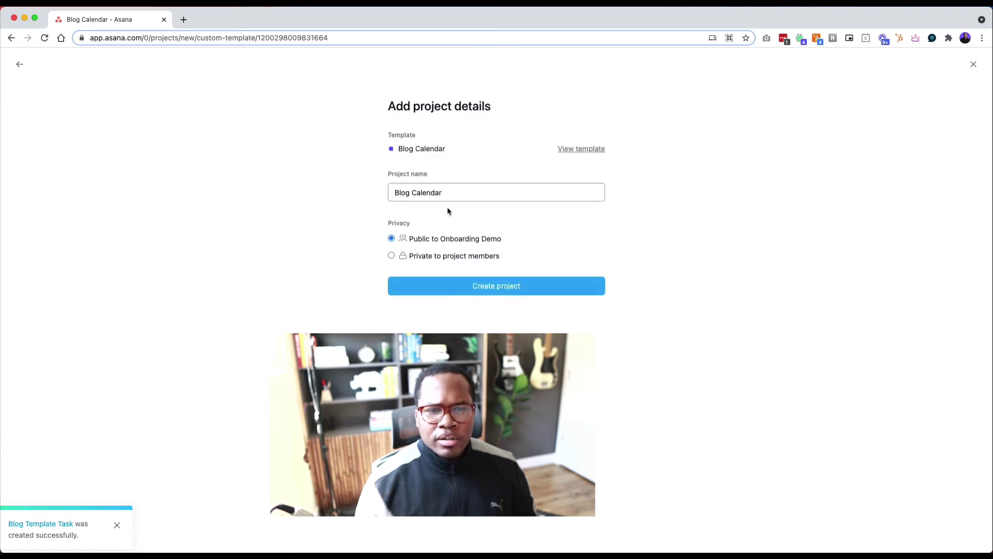
{"action": "type", "text": "- Dup"}
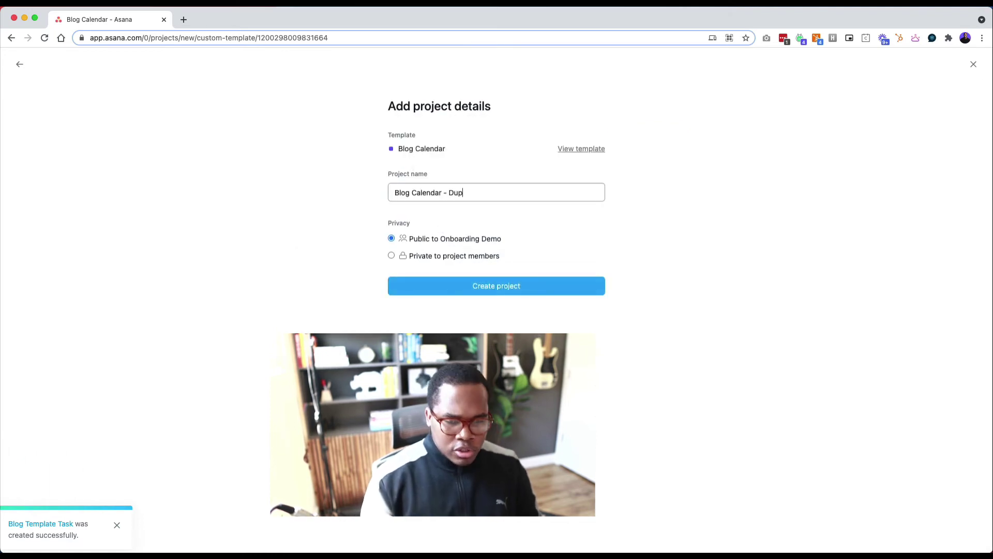
{"action": "type", "text": "licate"}
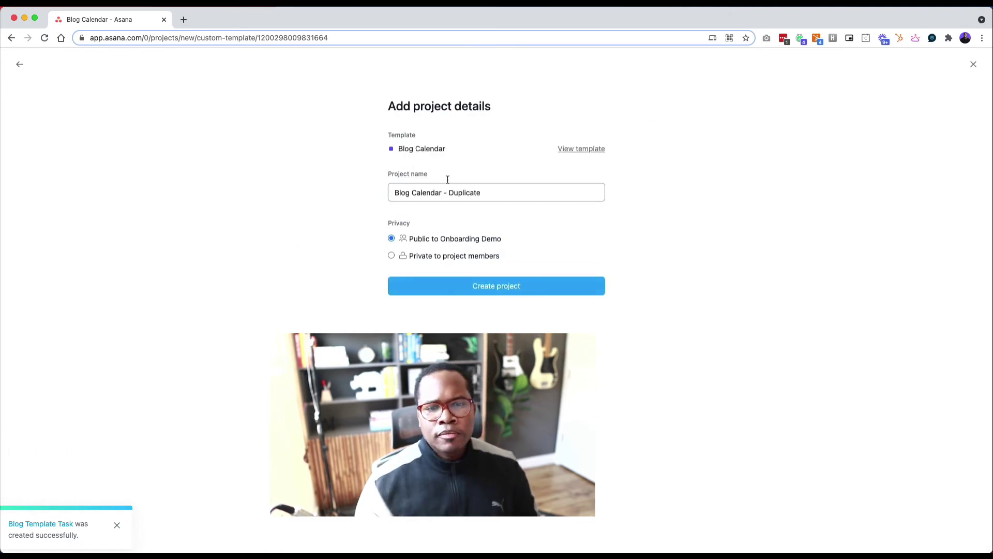
{"action": "left_click", "coordinate": [505, 289]}
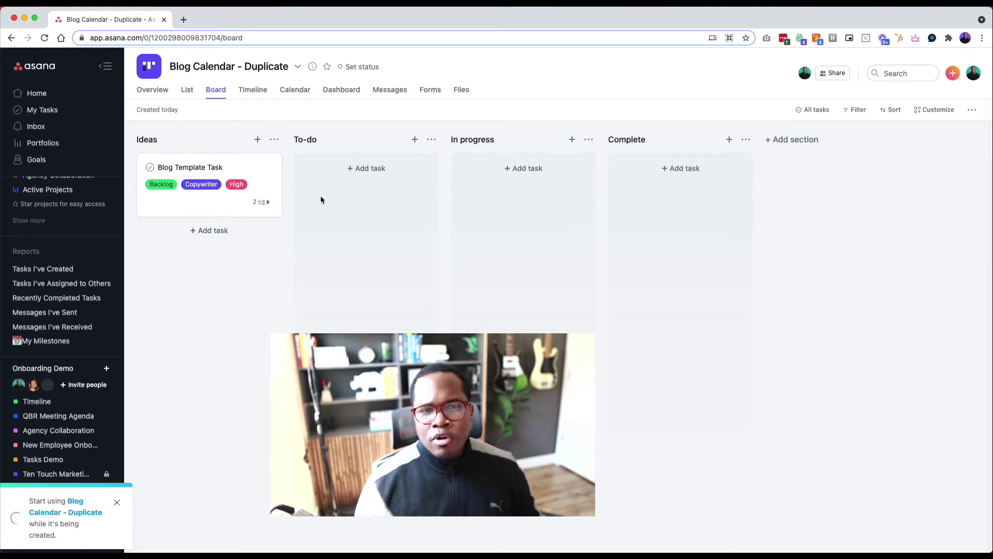
- Add a Blog Template Task from the task template to the duplicate project's To-do column
{"action": "left_click", "coordinate": [370, 169]}
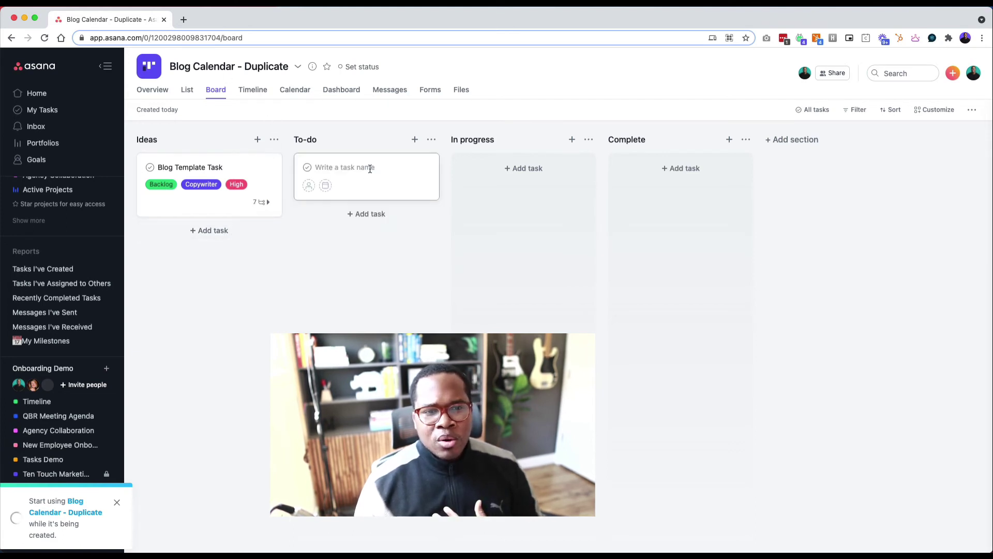
{"action": "left_click", "coordinate": [264, 279]}
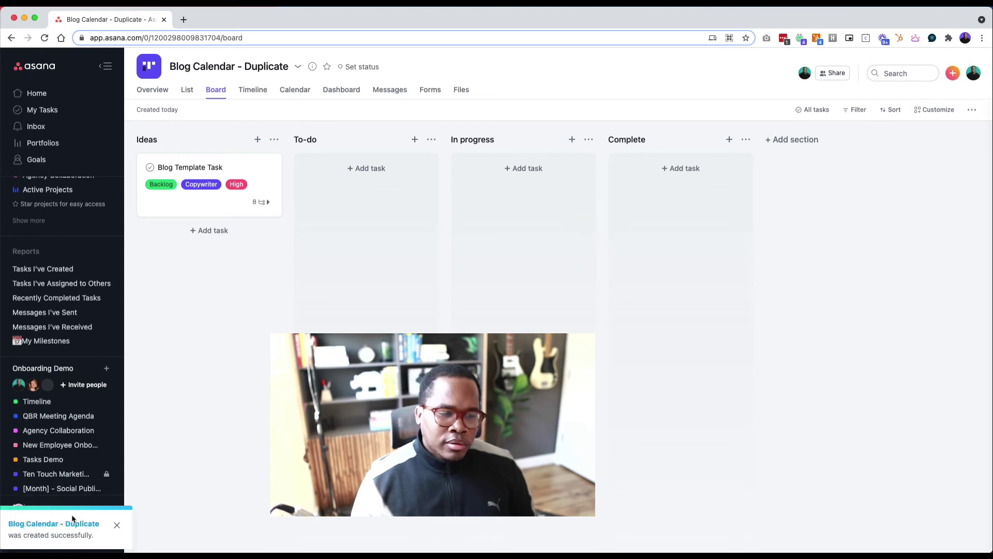
{"action": "left_click", "coordinate": [371, 169]}
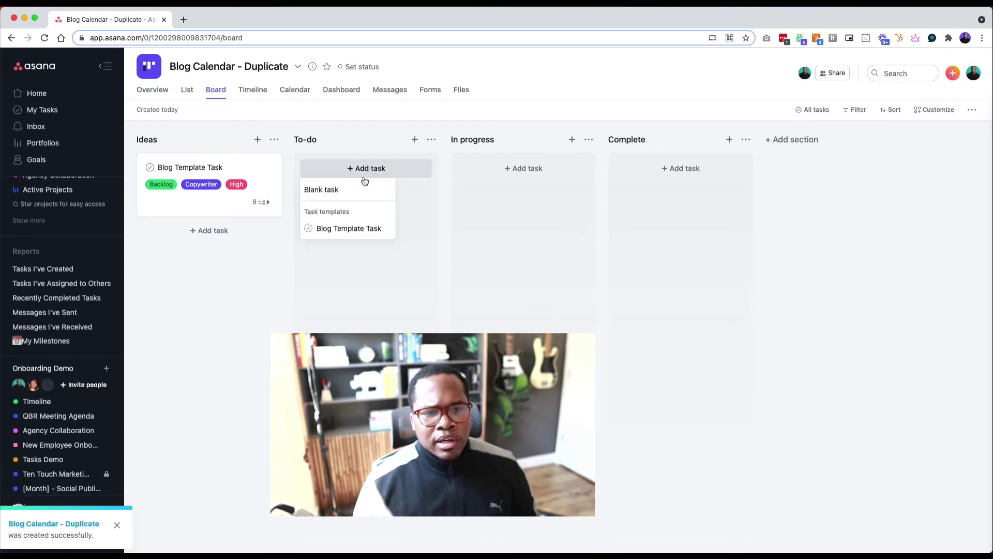
{"action": "left_click", "coordinate": [341, 231]}
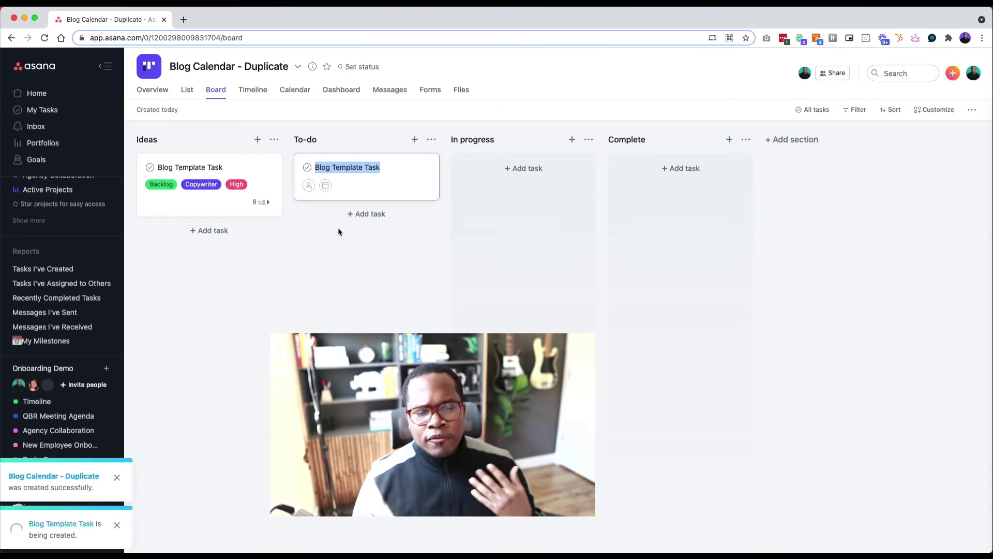
{"action": "scroll", "coordinate": [57, 431], "scroll_direction": "down", "scroll_amount": 3}
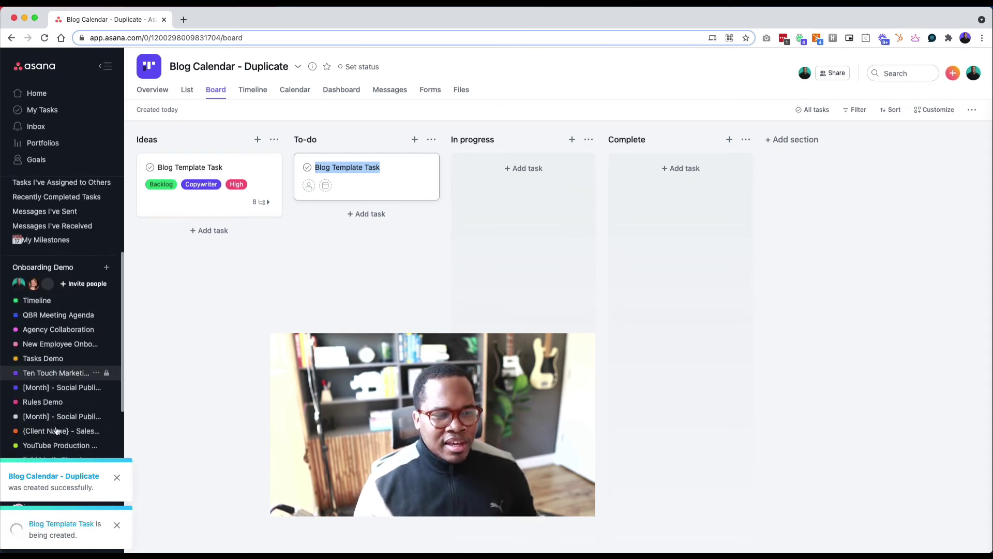
{"action": "scroll", "coordinate": [57, 431], "scroll_direction": "down", "scroll_amount": 5}
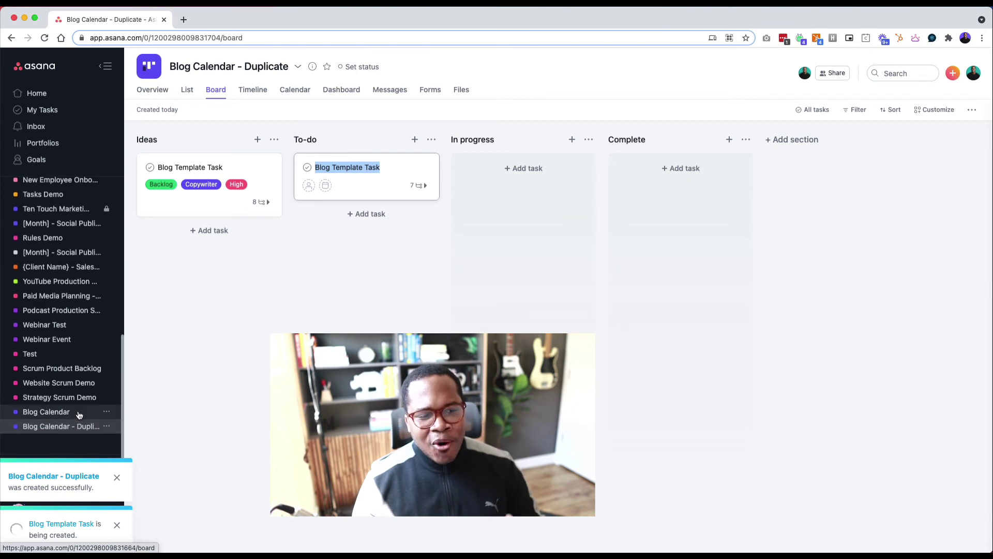
- Review Blog Template Task's subtasks in the original Blog Calendar, then show its Customize settings
{"action": "left_click", "coordinate": [46, 412]}
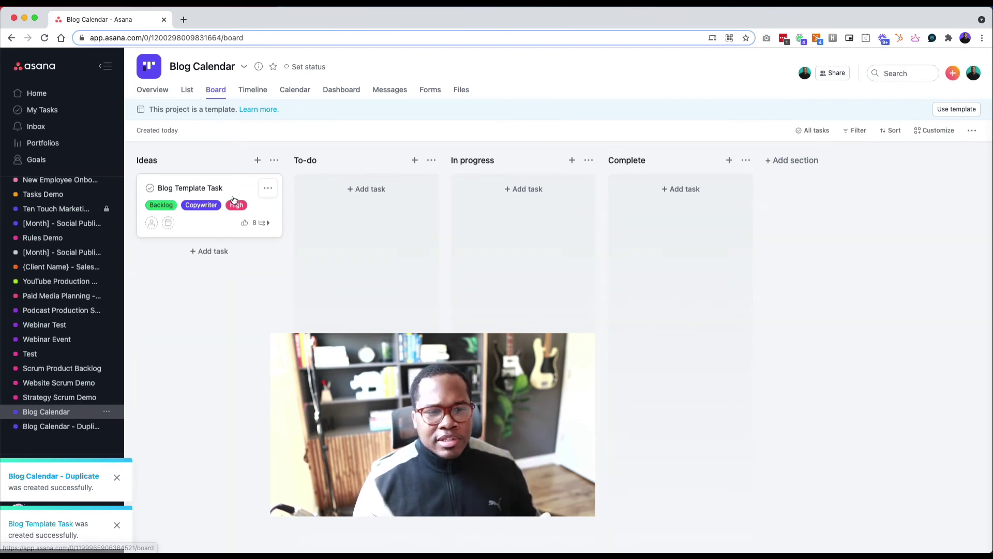
{"action": "left_click", "coordinate": [209, 227]}
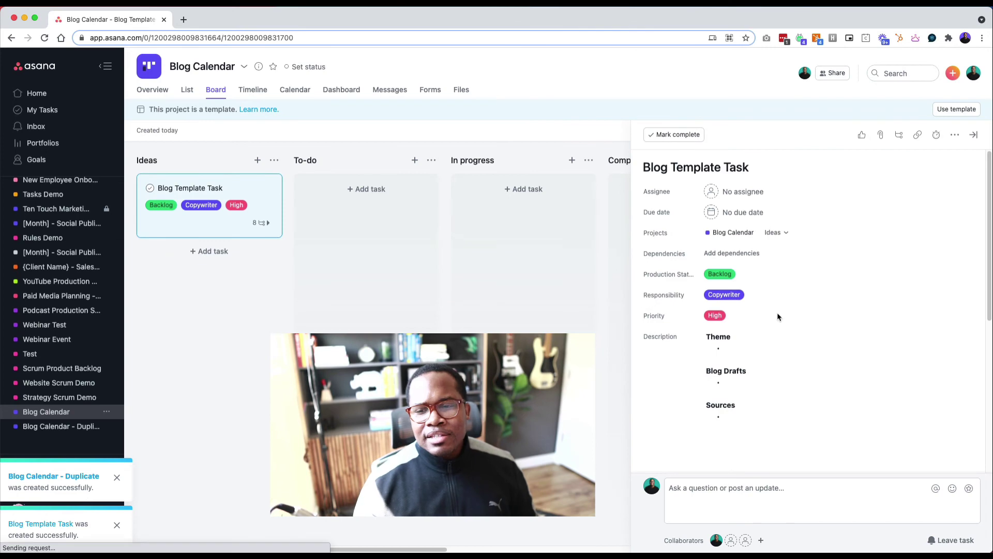
{"action": "scroll", "coordinate": [771, 316], "scroll_direction": "down", "scroll_amount": 5}
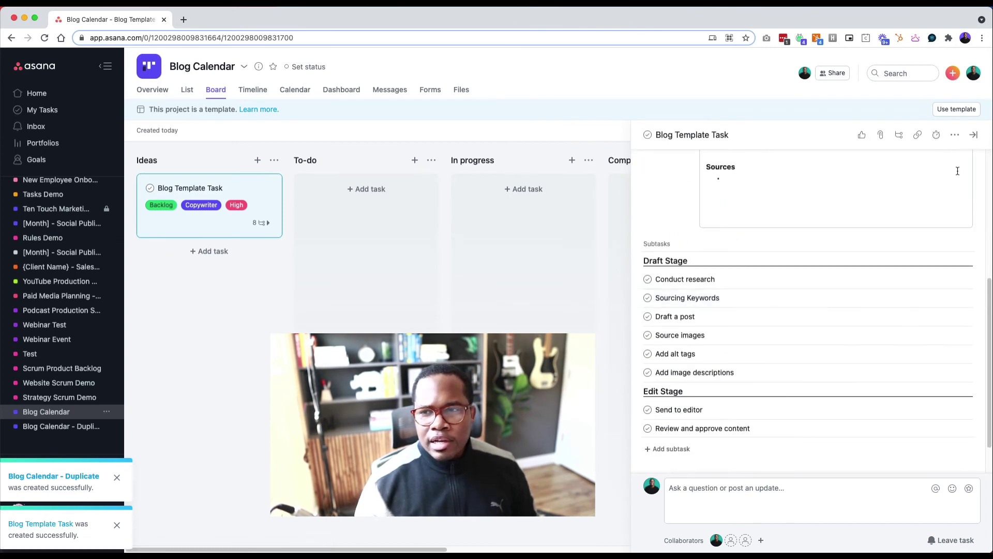
{"action": "left_click", "coordinate": [973, 136]}
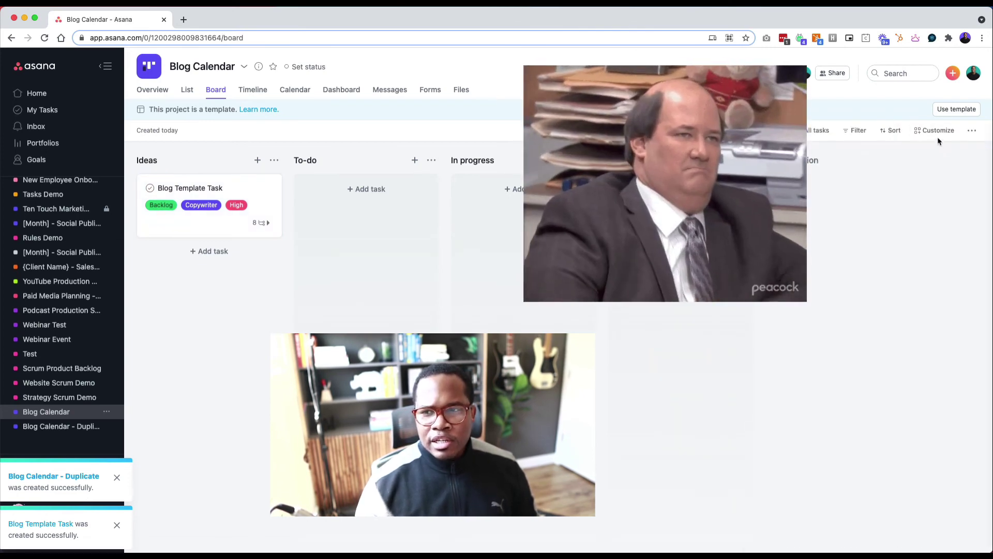
{"action": "left_click", "coordinate": [935, 130]}
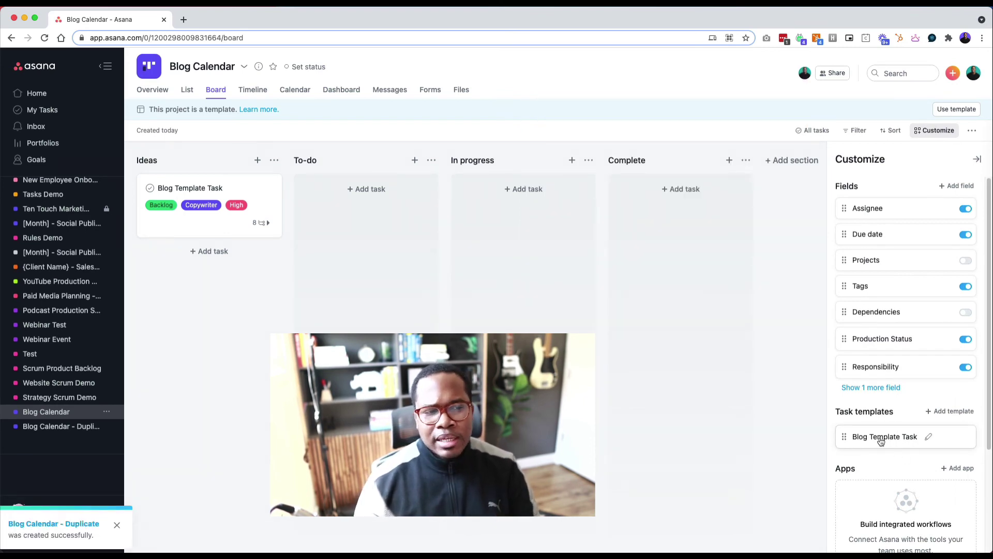
- Add a blank Untitled template under Task templates in Webinar Test's board Customize panel
{"action": "left_click", "coordinate": [59, 328]}
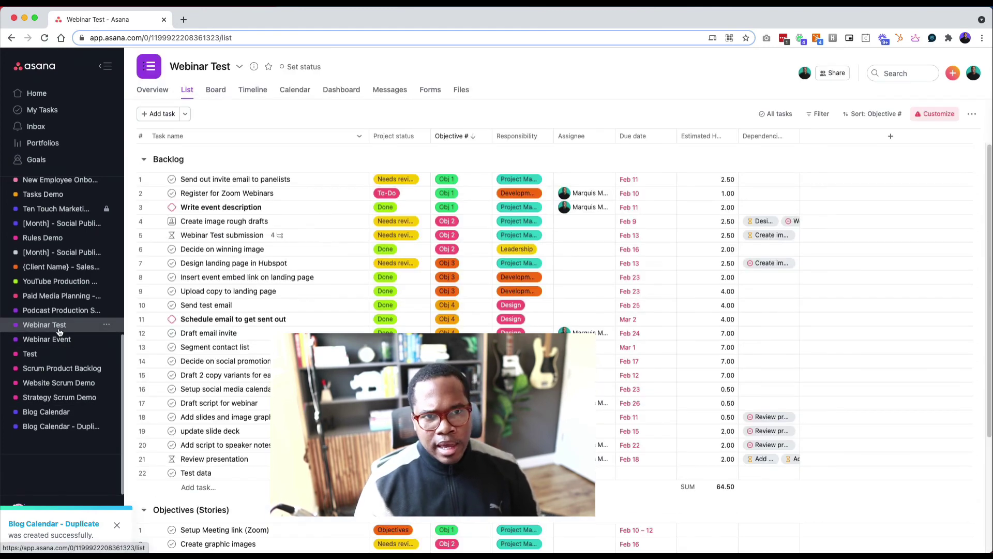
{"action": "left_click", "coordinate": [216, 93]}
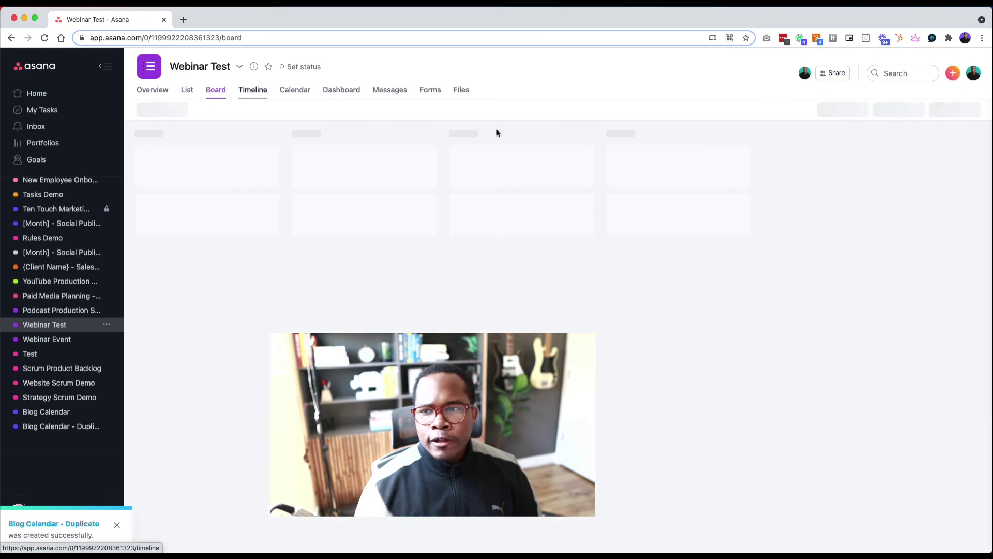
{"action": "left_click", "coordinate": [927, 114]}
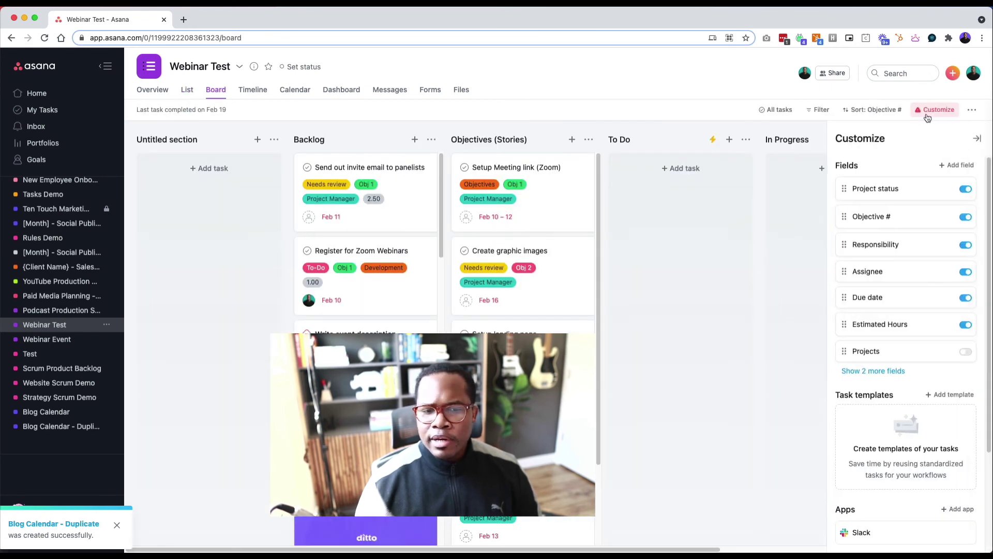
{"action": "scroll", "coordinate": [909, 245], "scroll_direction": "down", "scroll_amount": 2}
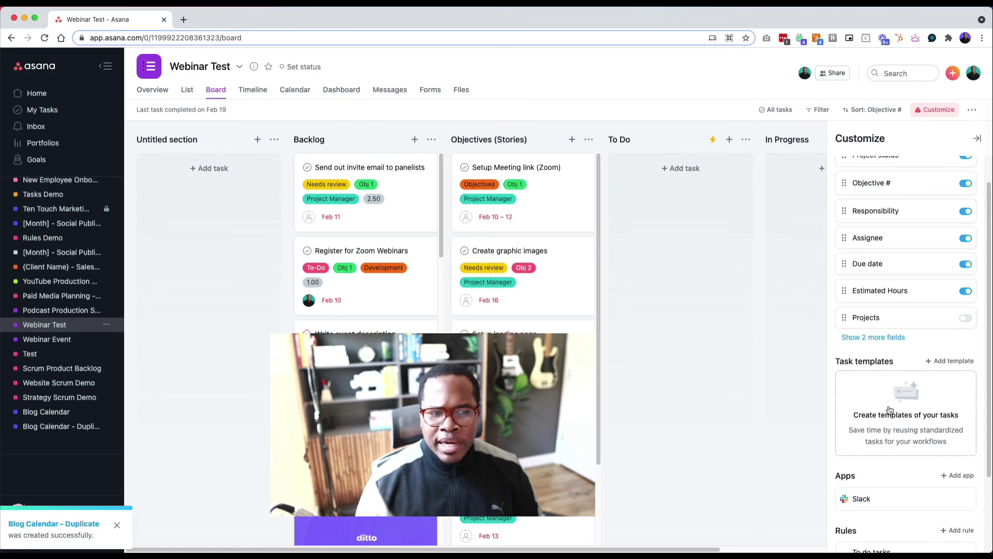
{"action": "left_click", "coordinate": [952, 361]}
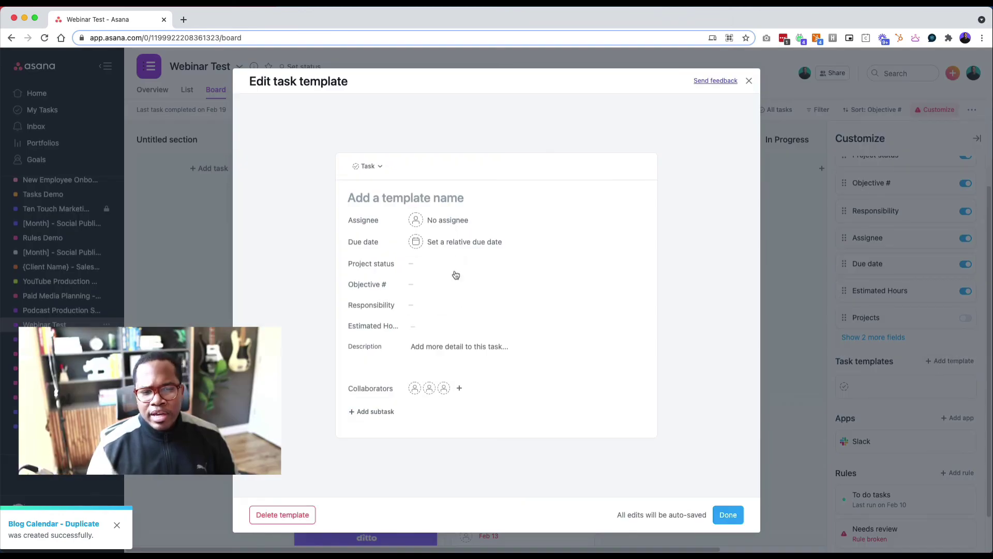
{"action": "left_click", "coordinate": [440, 348]}
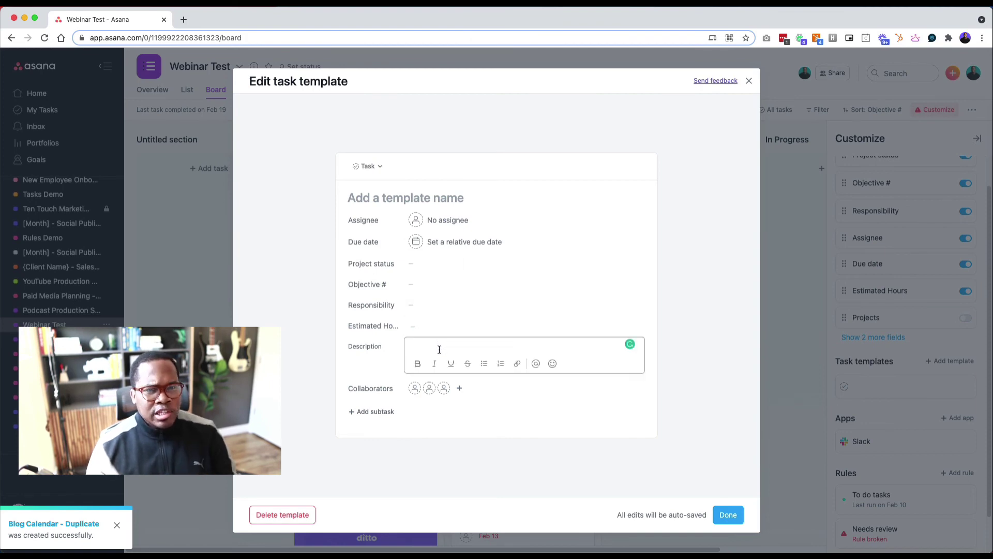
{"action": "left_click", "coordinate": [750, 82]}
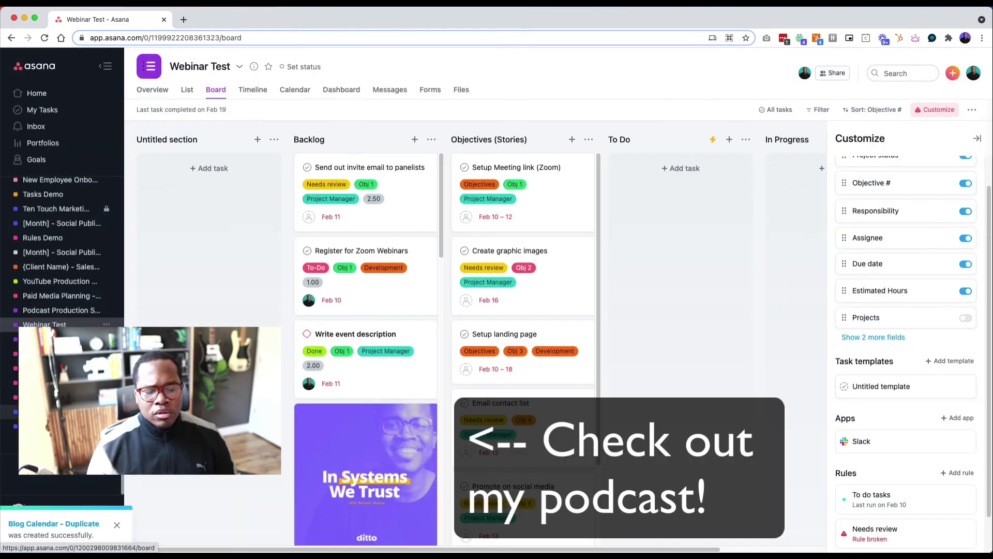
- Switch from Blog Calendar to the Website Scrum Demo project board
{"action": "left_click", "coordinate": [13, 412]}
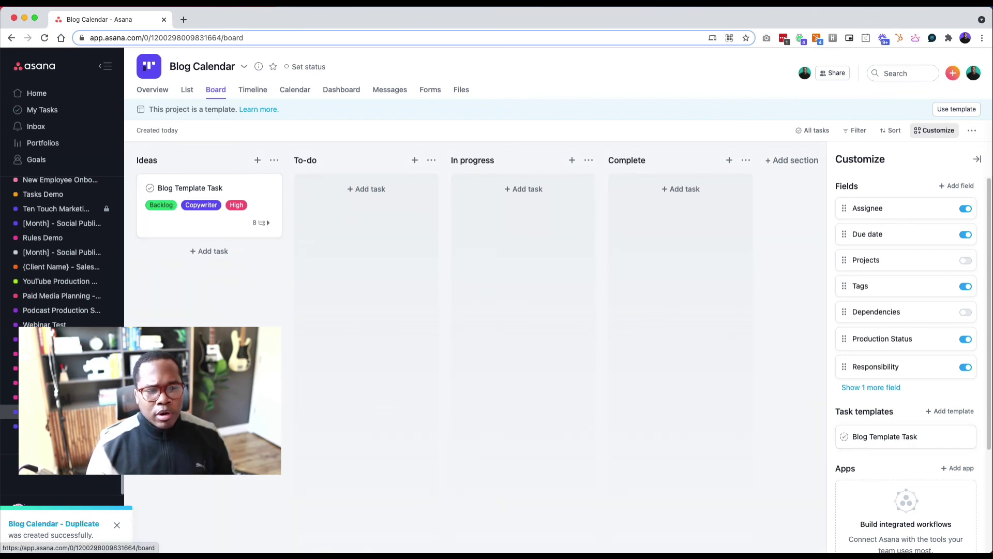
{"action": "scroll", "coordinate": [60, 248], "scroll_direction": "up", "scroll_amount": 1}
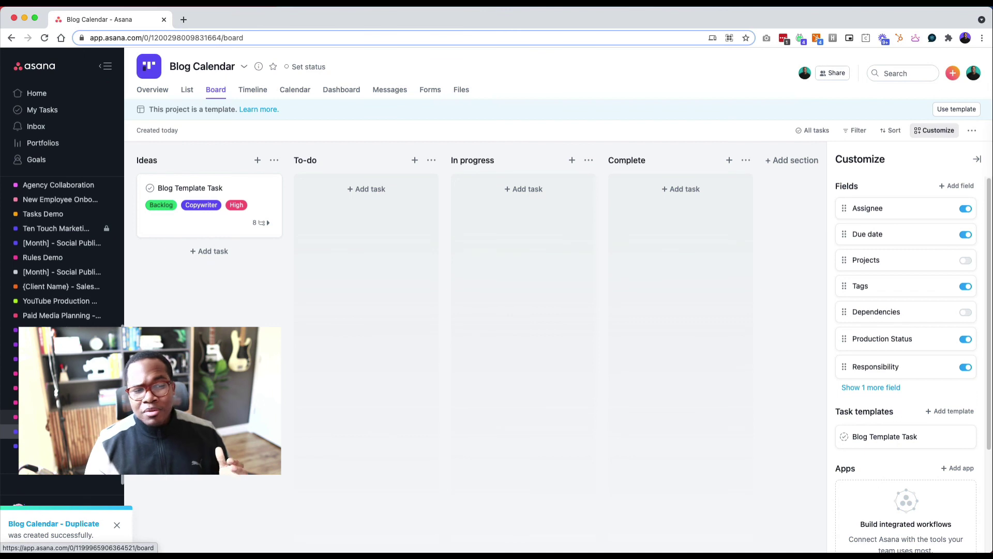
{"action": "left_click", "coordinate": [62, 431]}
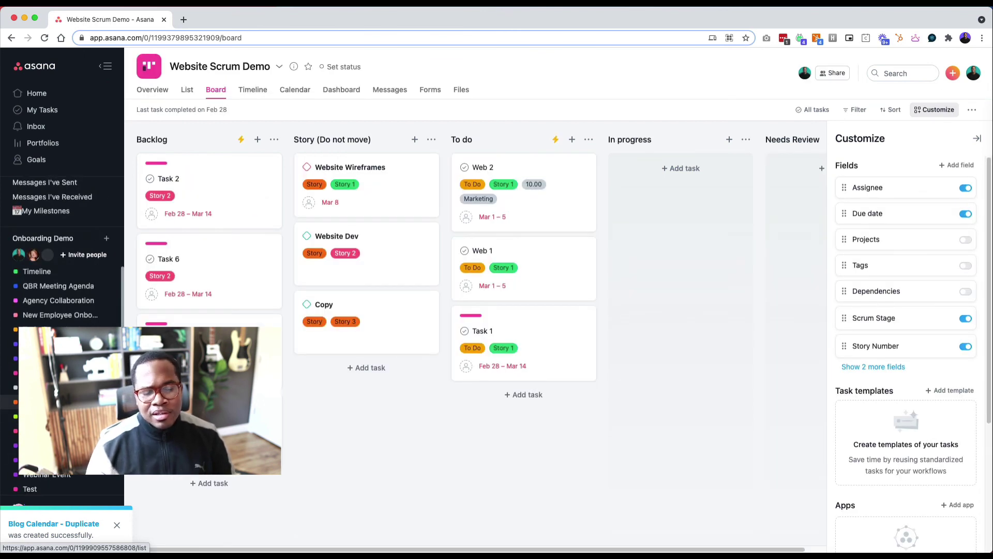
{"action": "scroll", "coordinate": [62, 431], "scroll_direction": "down", "scroll_amount": 1}
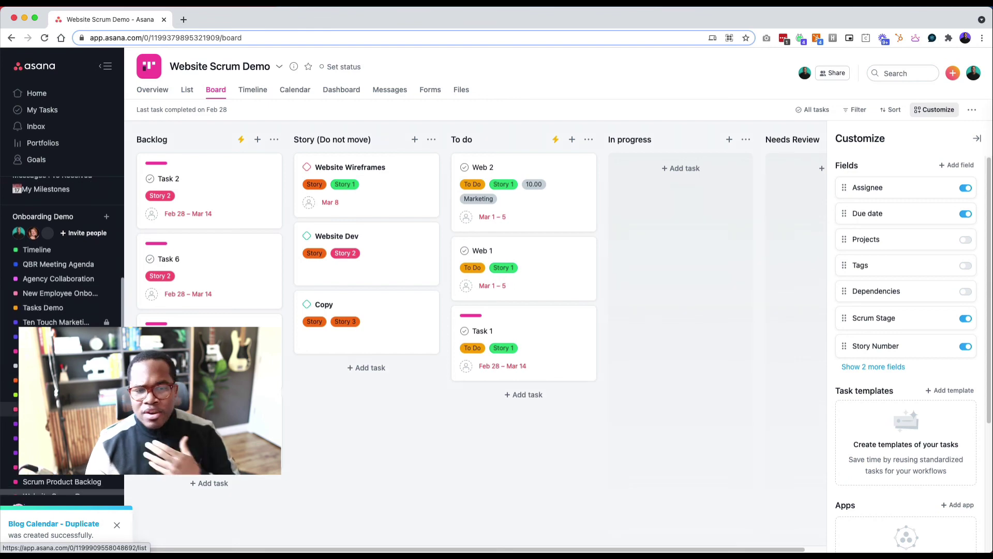